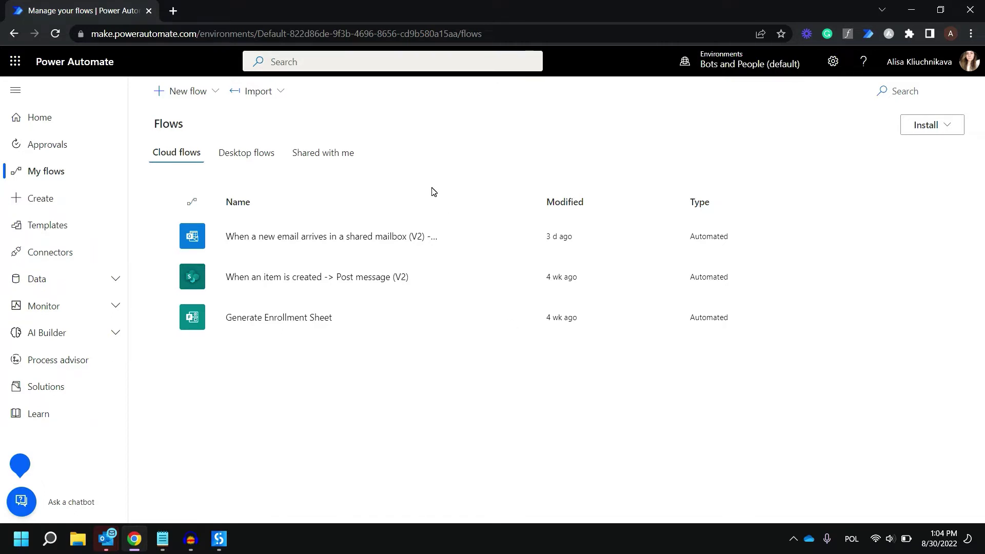
# Step: Create an automated cloud flow, skip the wizard, and choose the 'When a HTTP request is received' trigger
pyautogui.click(214, 92)
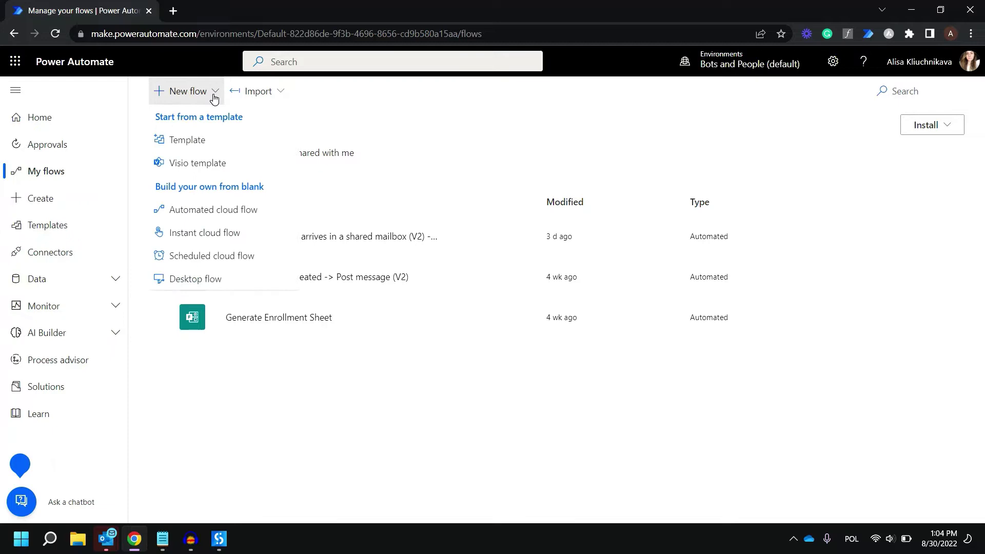
pyautogui.click(227, 208)
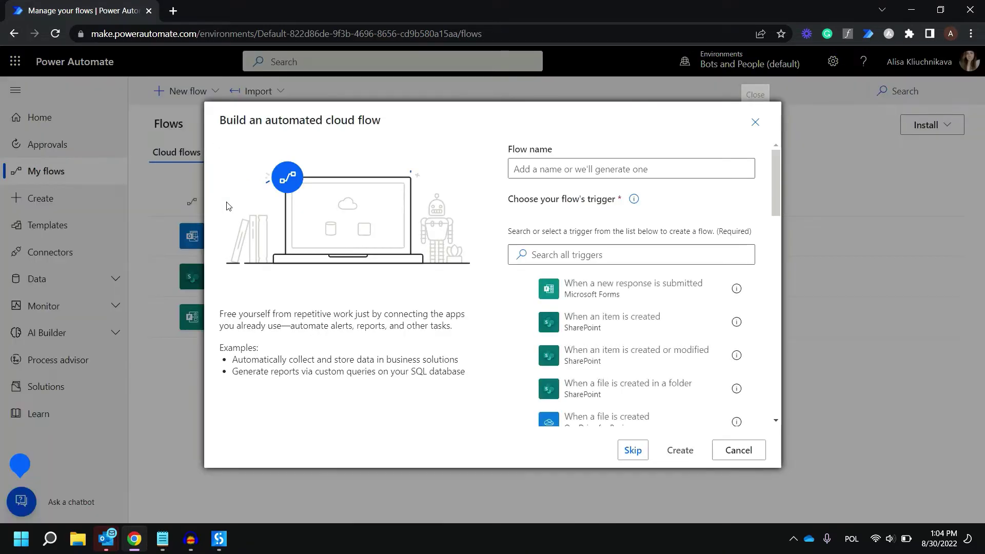
pyautogui.click(634, 450)
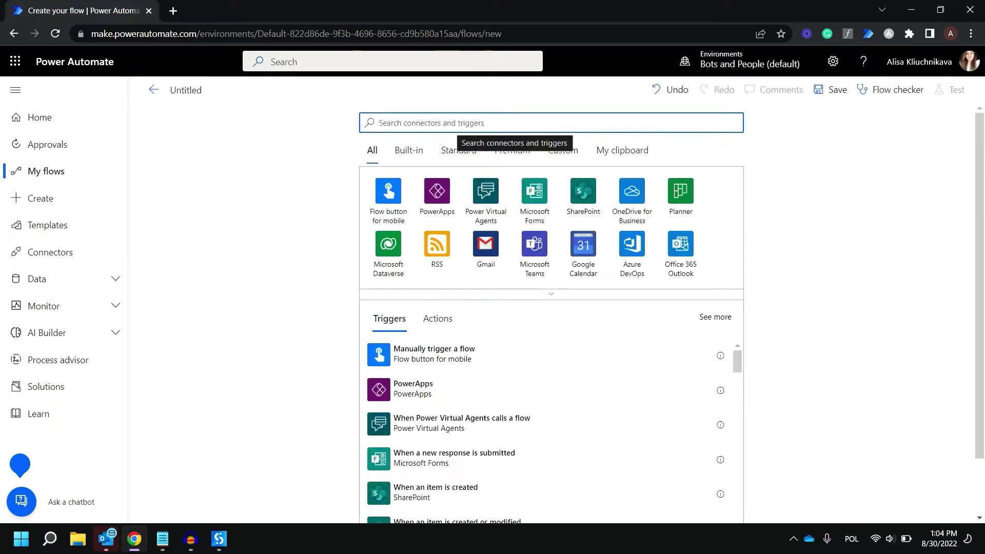
pyautogui.write('http')
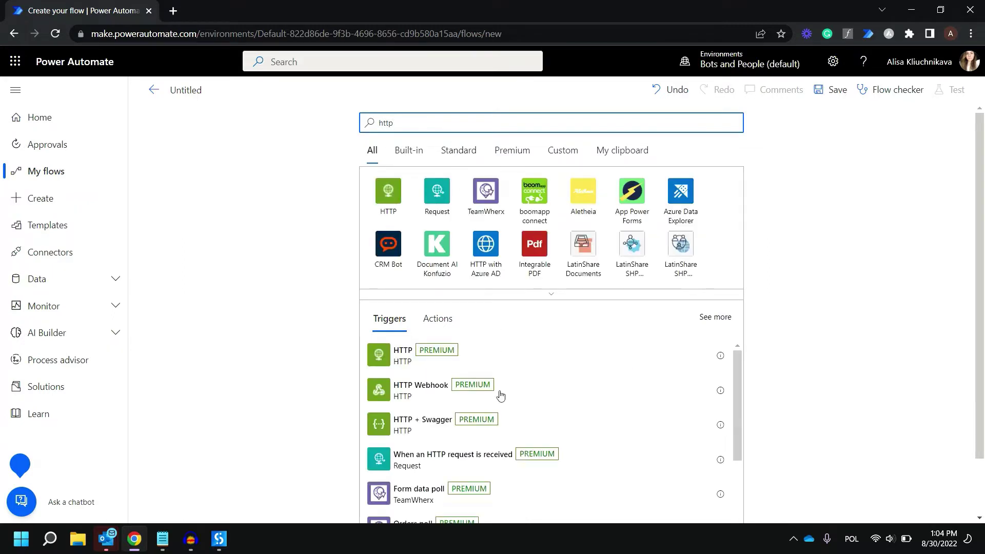
pyautogui.click(457, 464)
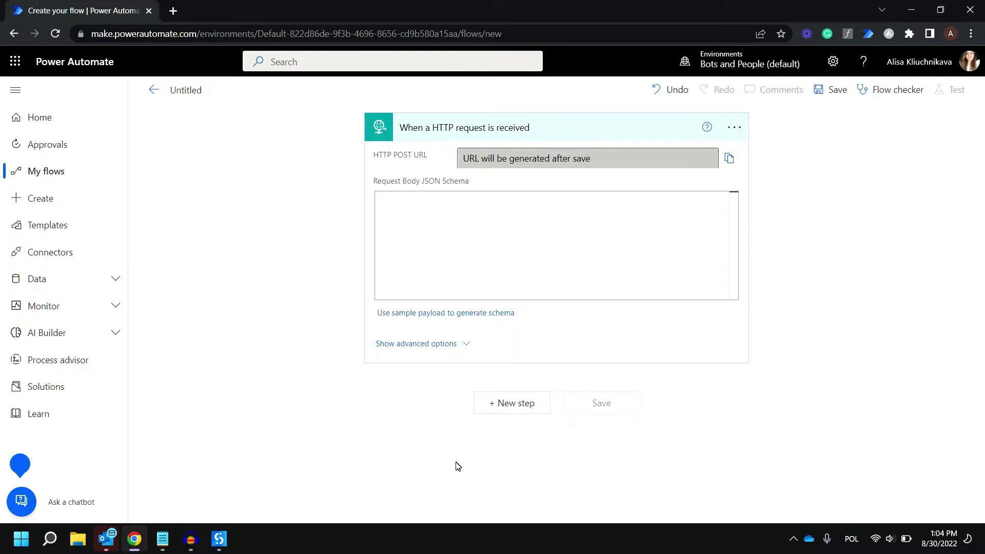
# Step: Copy the first sample JSON object from Notepad and generate the trigger's schema from it as a sample payload
pyautogui.click(162, 539)
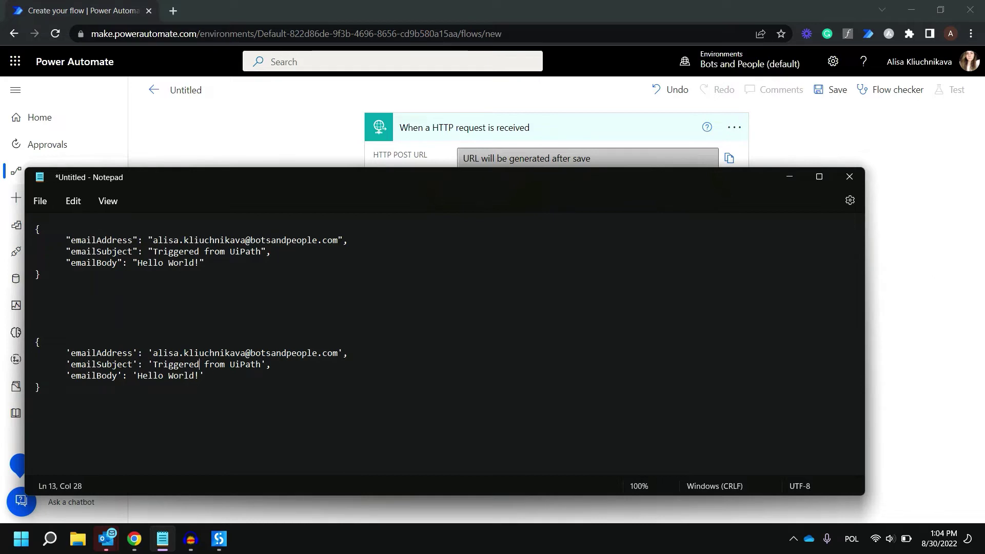
pyautogui.moveTo(34, 240); pyautogui.dragTo(35, 285)
pyautogui.hotkey('shift', 'Up')
pyautogui.hotkey('ctrl', 'c')
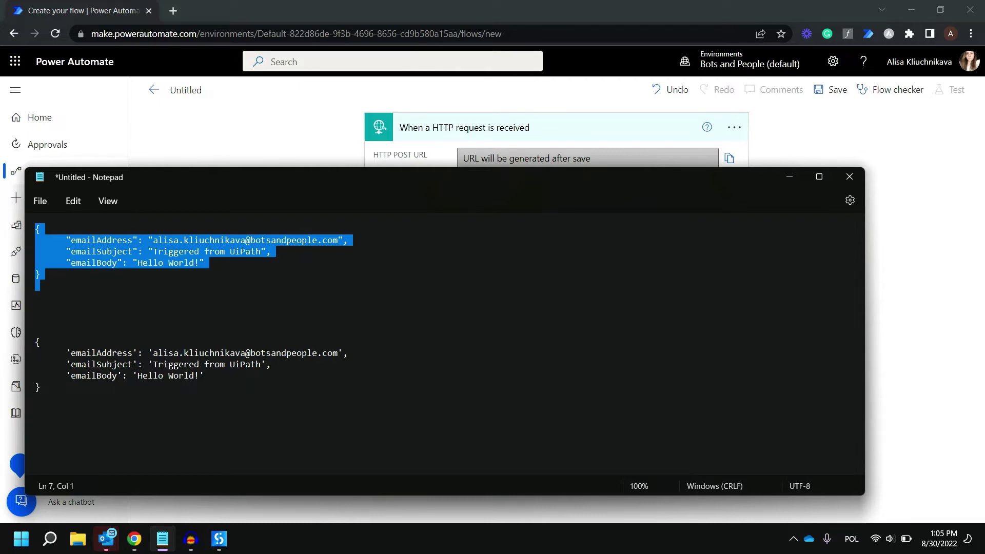
pyautogui.click(165, 534)
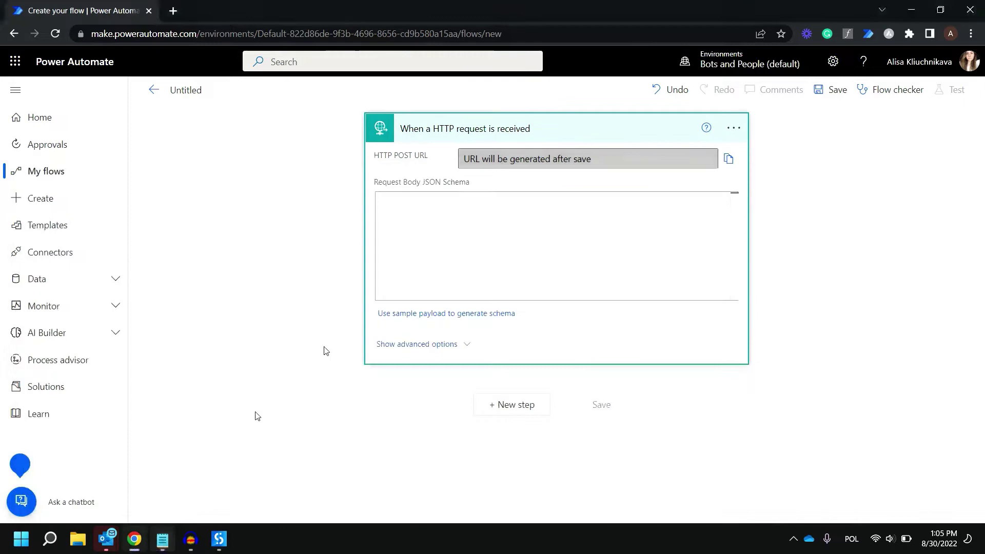
pyautogui.click(424, 315)
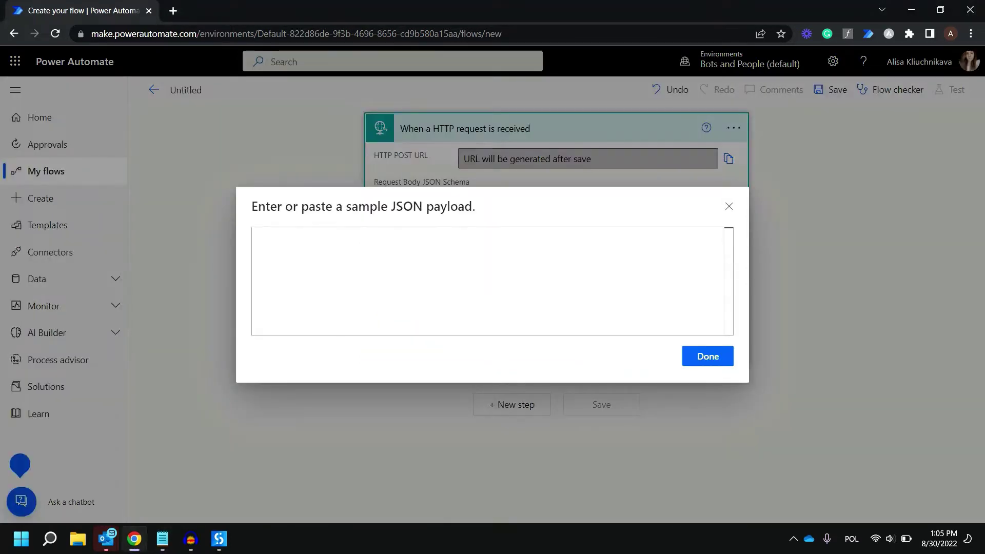
pyautogui.hotkey('ctrl', 'v')
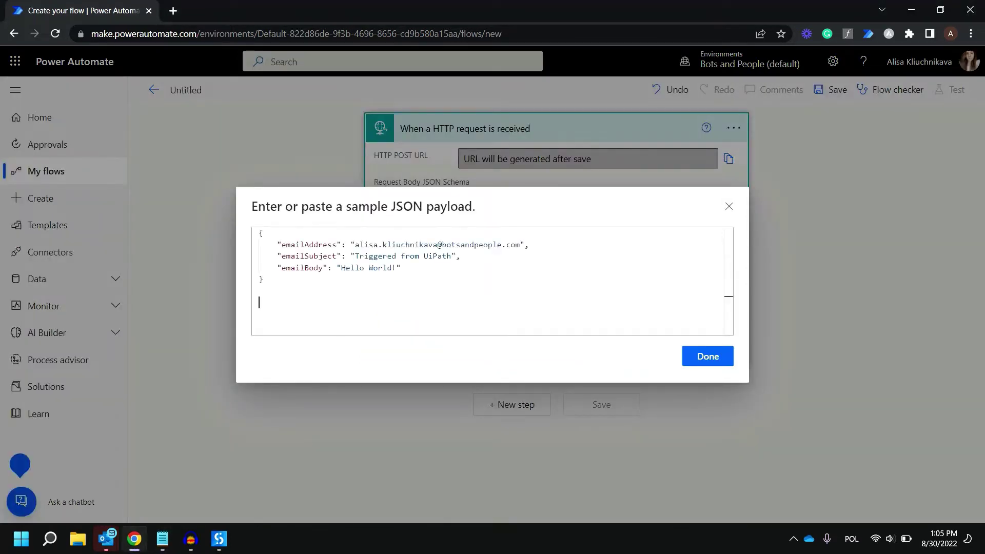
pyautogui.click(709, 357)
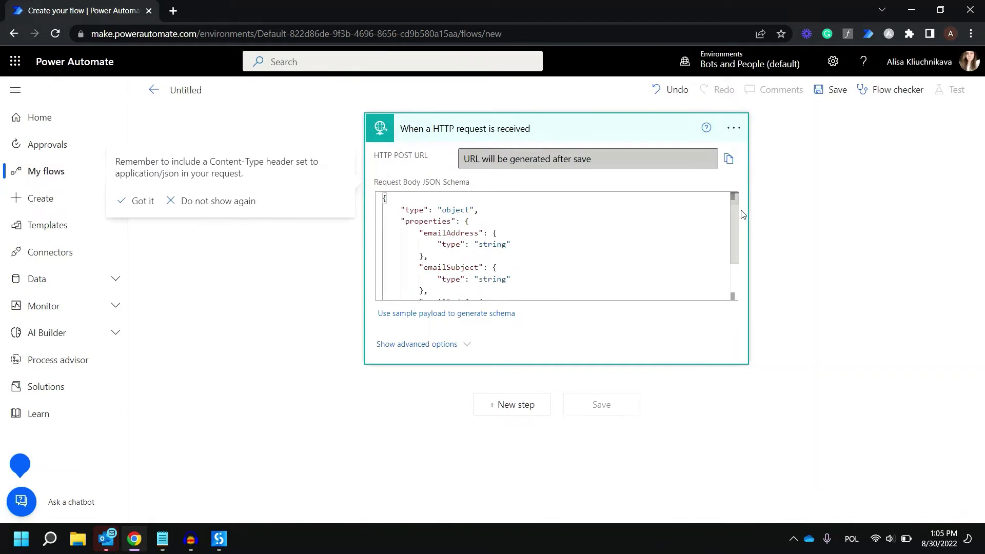
pyautogui.moveTo(736, 217)
pyautogui.mouseDown()
pyautogui.moveTo(737, 288)
pyautogui.moveTo(743, 232)
pyautogui.moveTo(734, 216)
pyautogui.mouseUp()
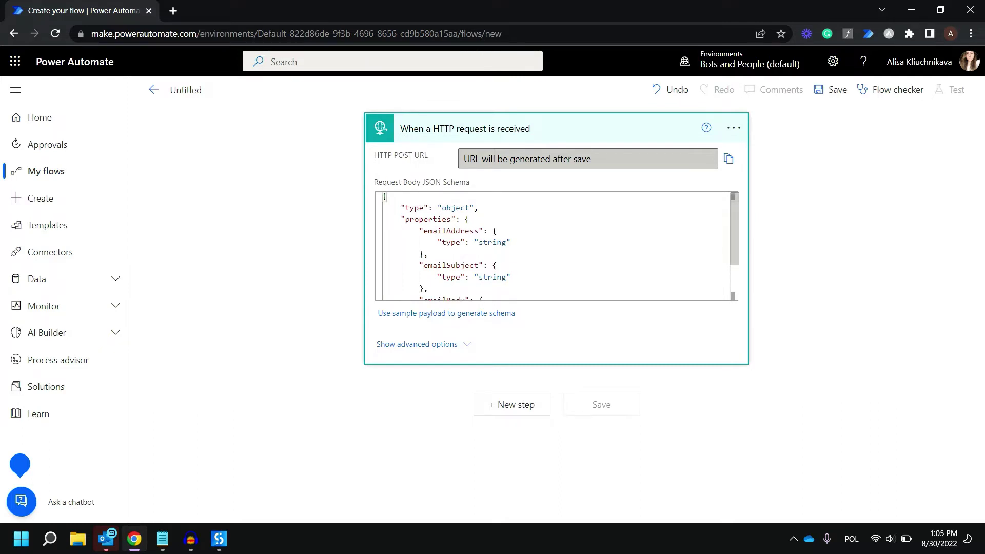
# Step: Add a Send an email (V2) action after the HTTP trigger via a 'send' search
pyautogui.click(492, 403)
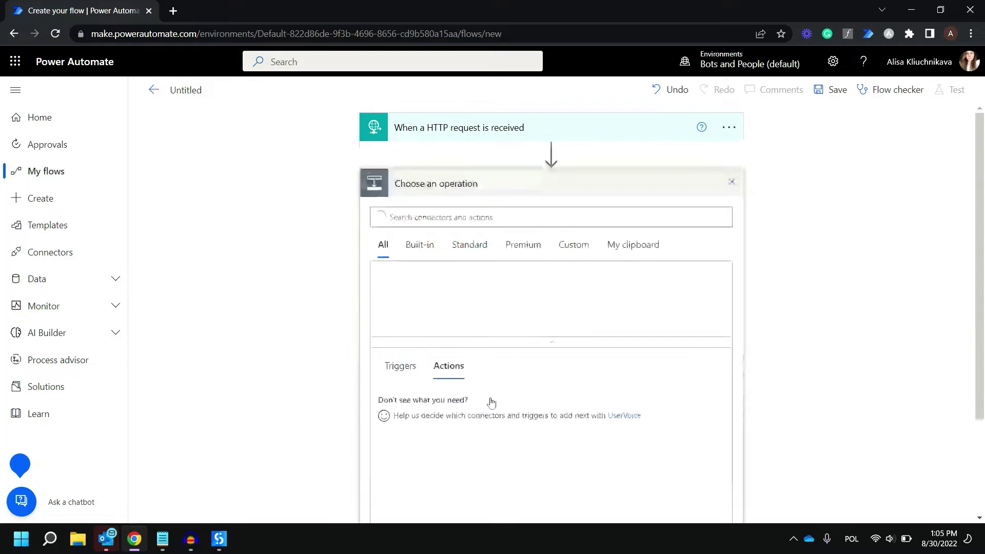
pyautogui.write('send')
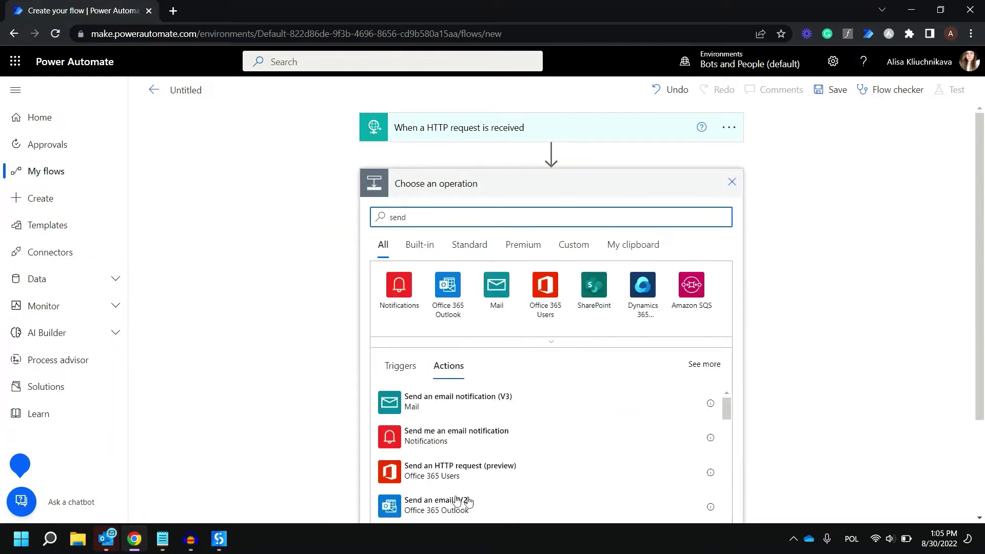
pyautogui.click(442, 503)
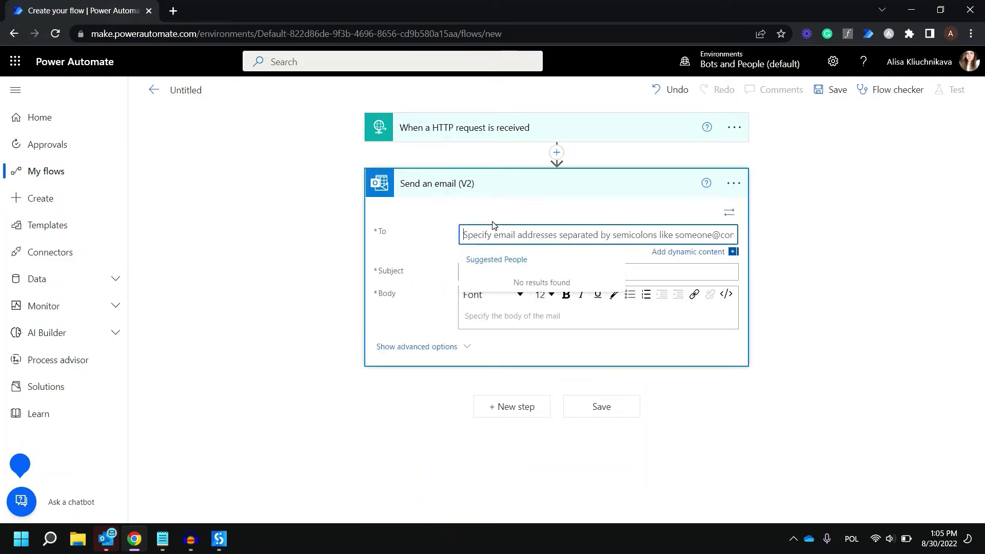
# Step: Fill To, Subject and Body with the dynamic values emailAddress, emailSubject and emailBody
pyautogui.click(690, 248)
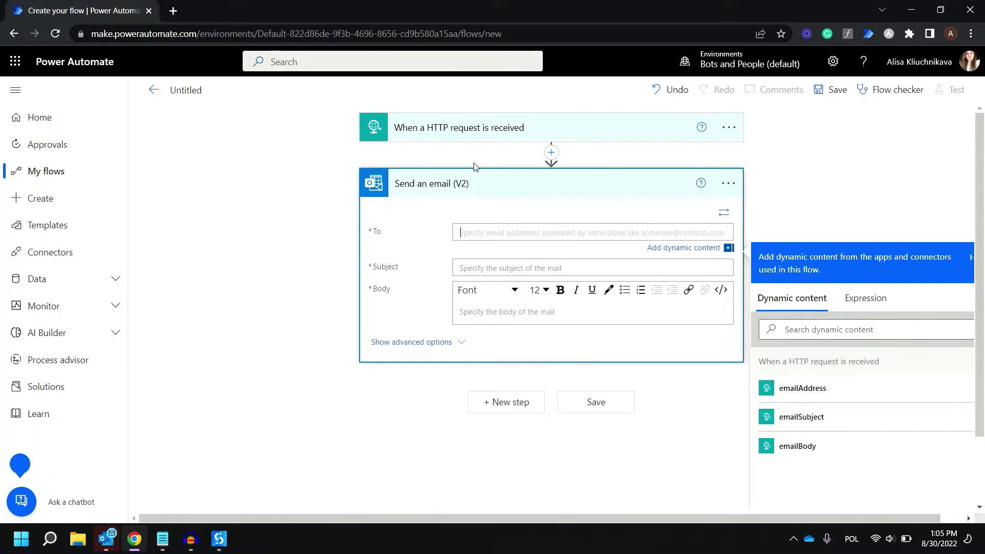
pyautogui.click(791, 389)
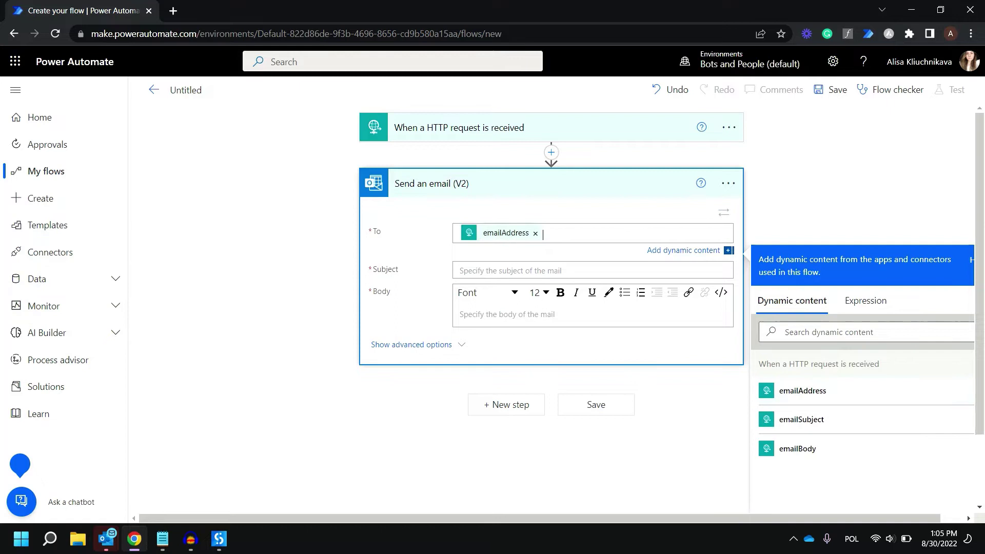
pyautogui.press('Tab')
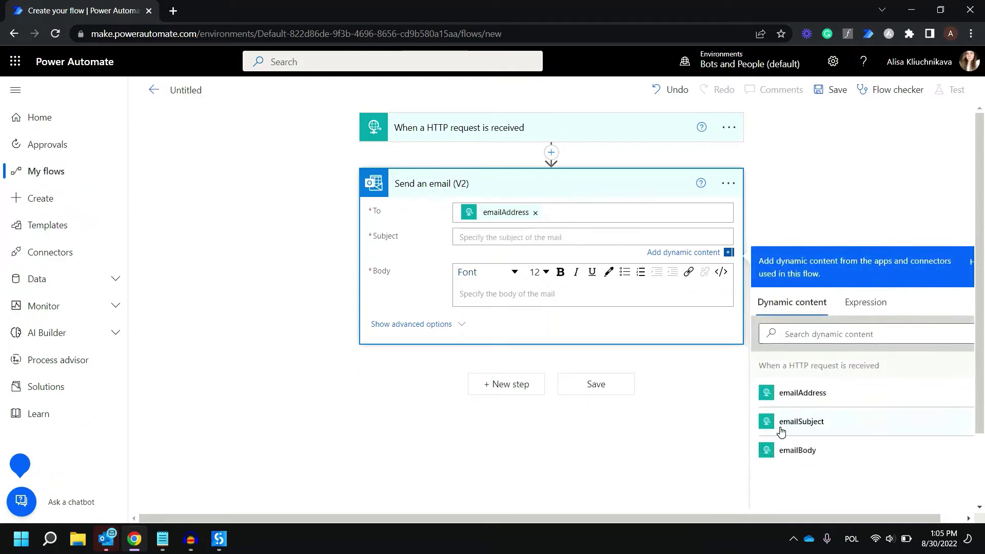
pyautogui.click(777, 427)
pyautogui.press('Tab')
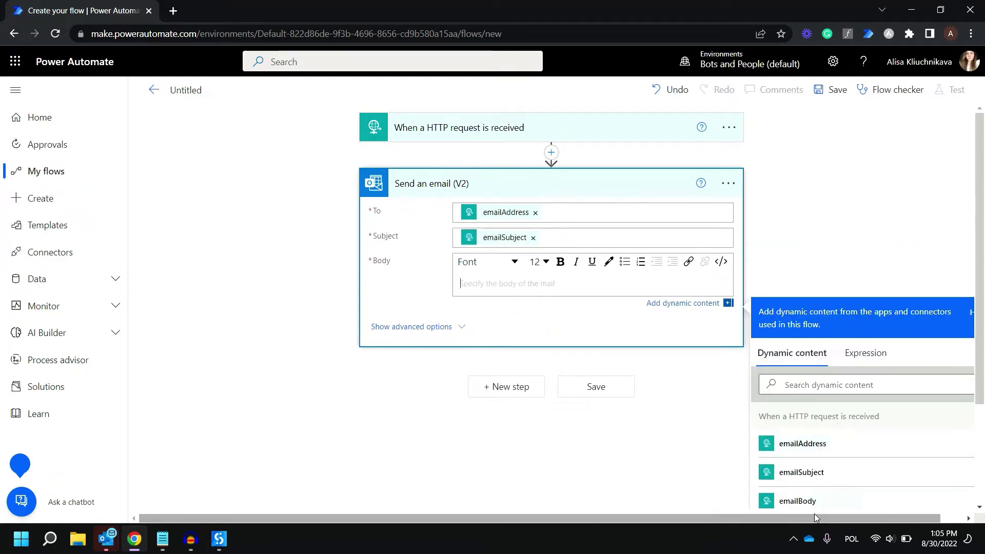
pyautogui.click(829, 503)
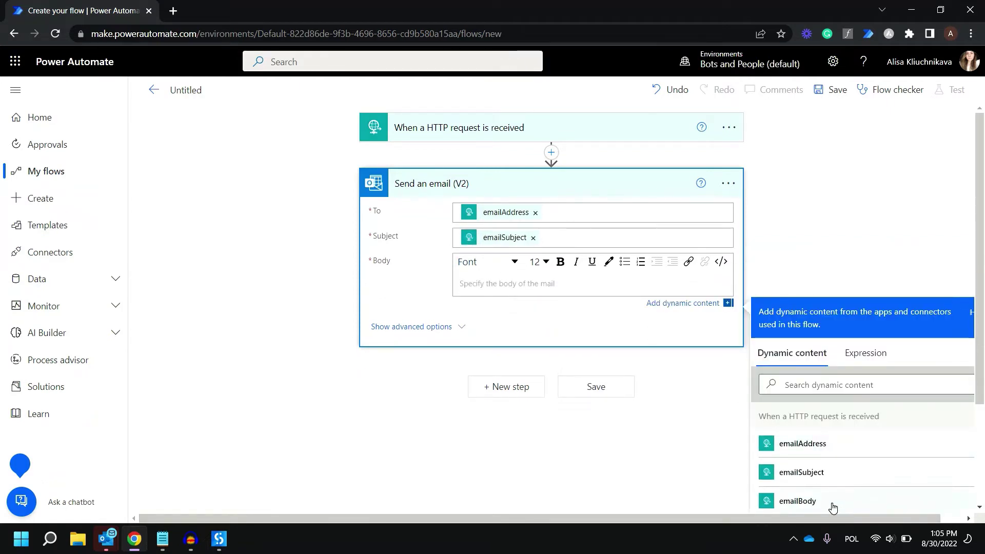
pyautogui.click(589, 359)
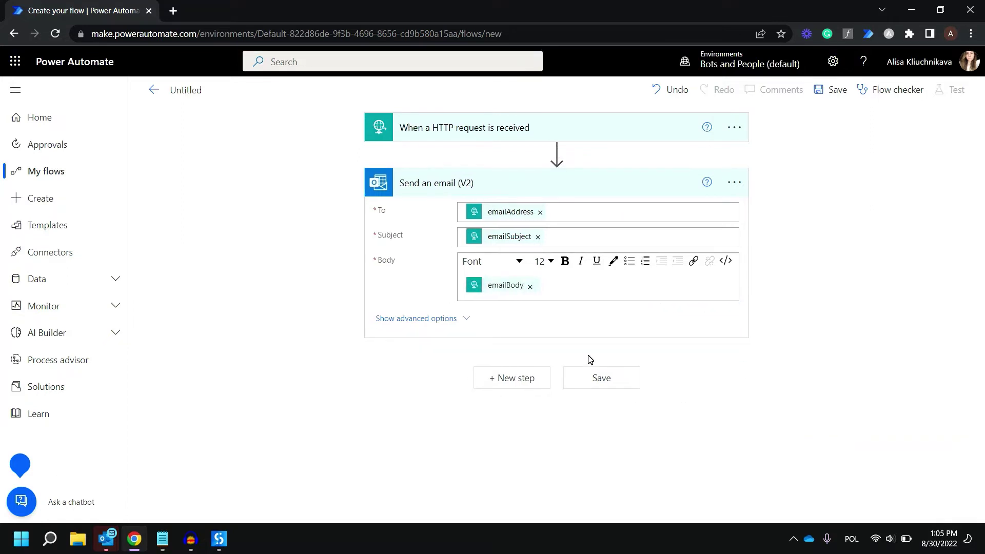
# Step: Save the flow, copy the trigger's generated HTTP POST URL, and go to UiPath Studio
pyautogui.click(837, 91)
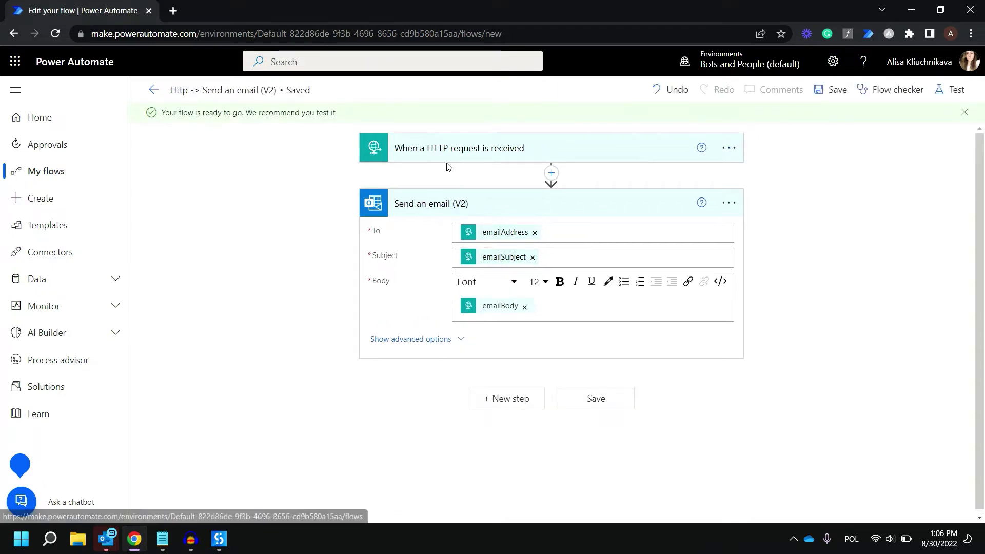
pyautogui.click(463, 155)
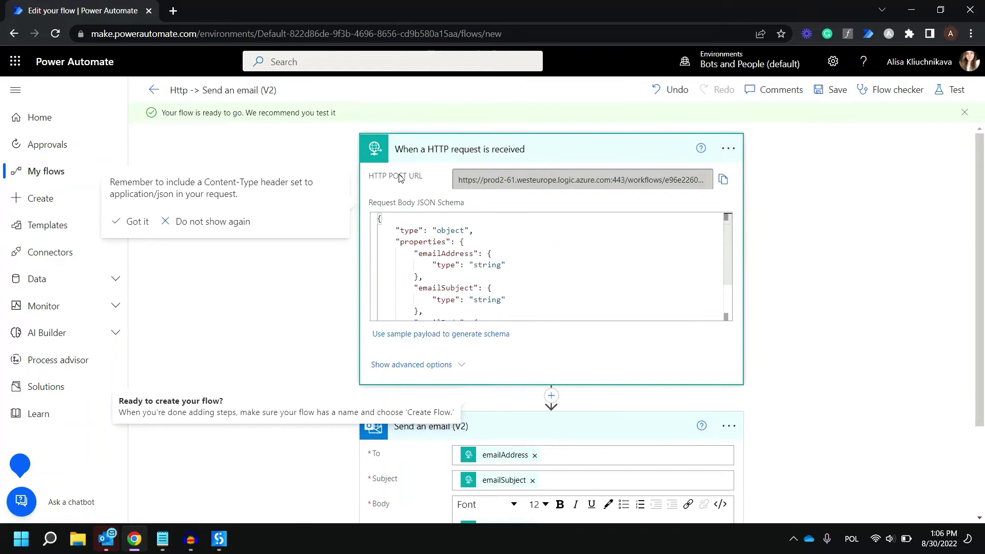
pyautogui.click(723, 179)
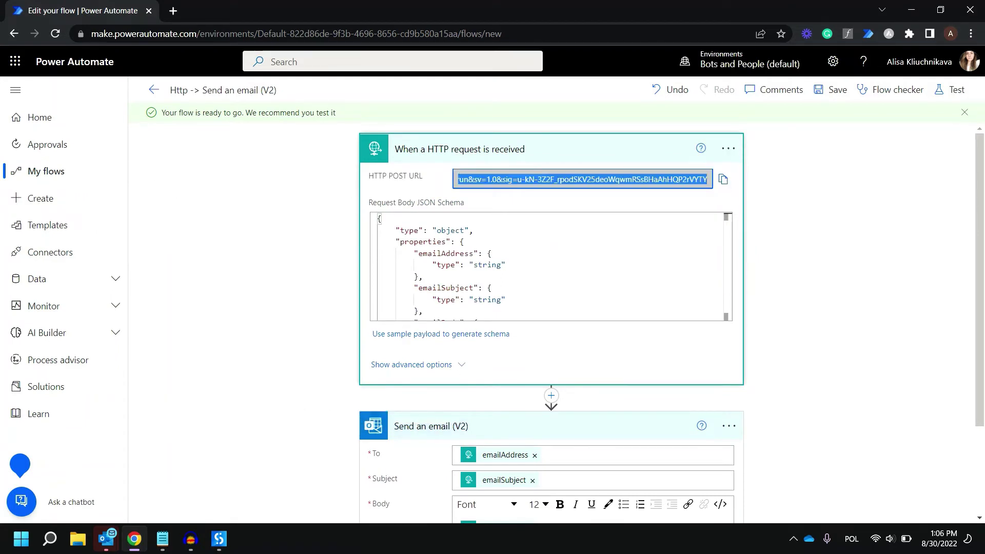
pyautogui.click(220, 540)
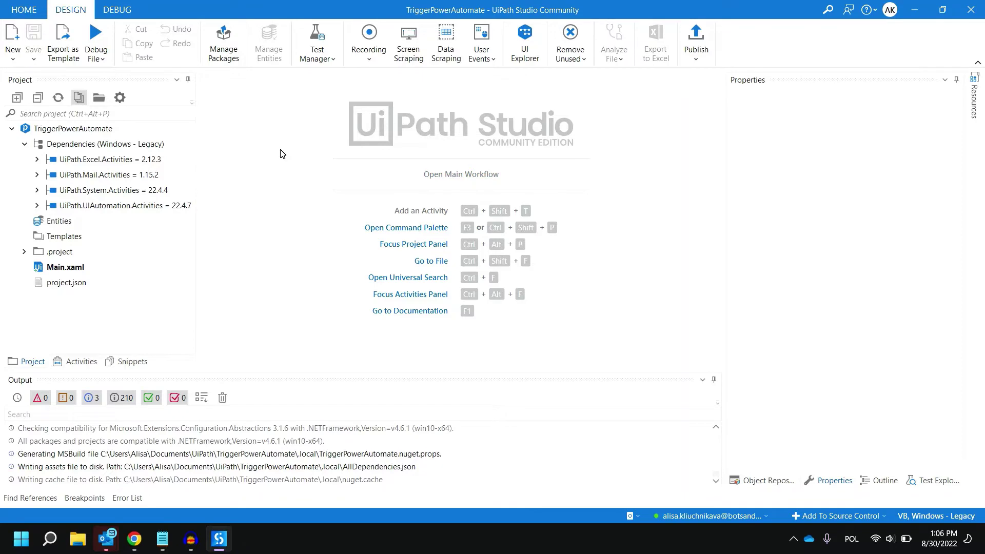
# Step: Install UiPath.WebAPI.Activities 1.12.0-preview from the Official feed after searching 'web api', and save
pyautogui.click(236, 56)
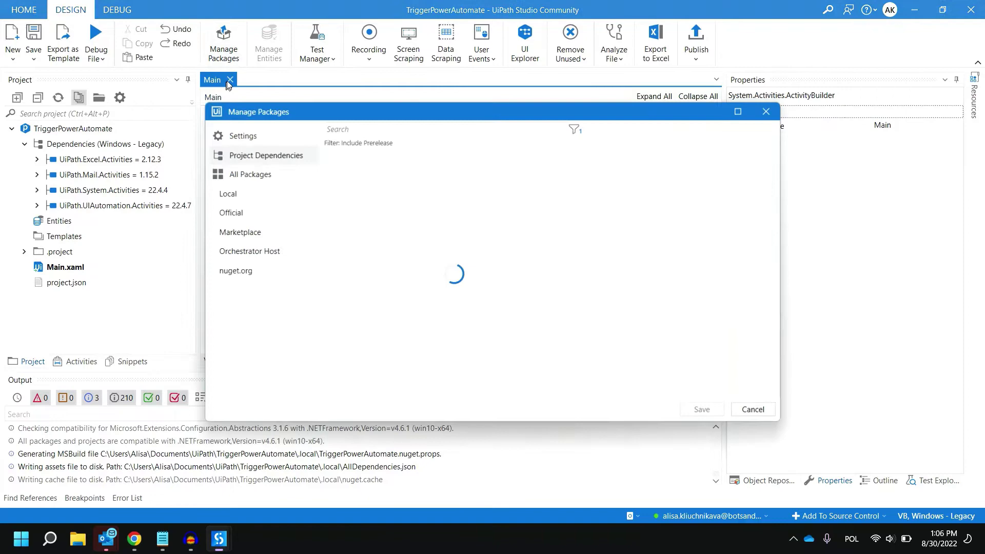
pyautogui.click(246, 221)
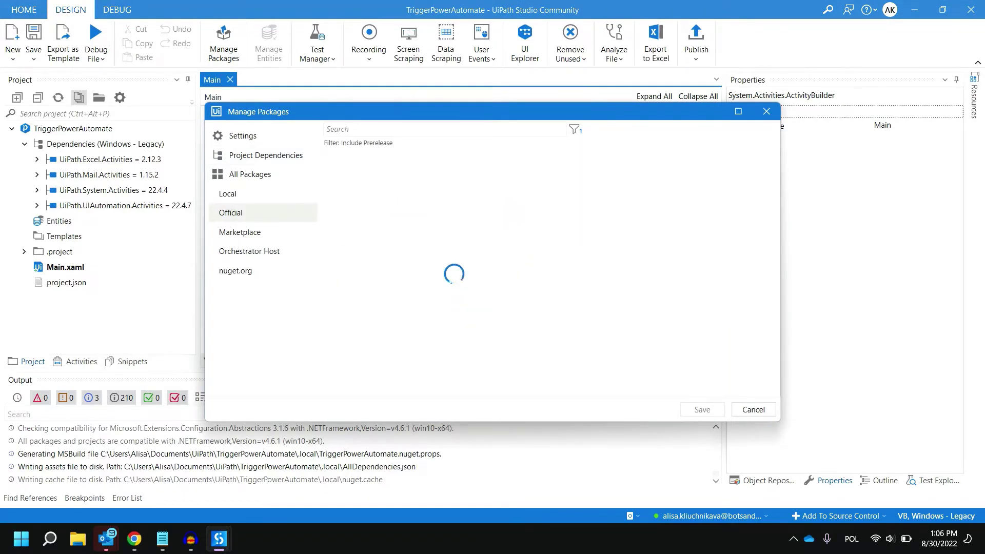
pyautogui.write('web api')
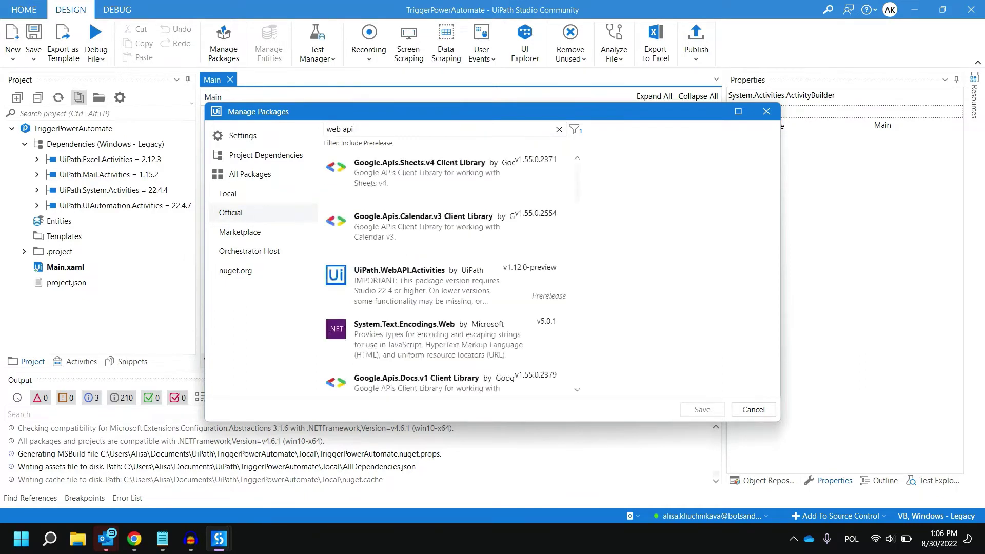
pyautogui.moveTo(495, 276)
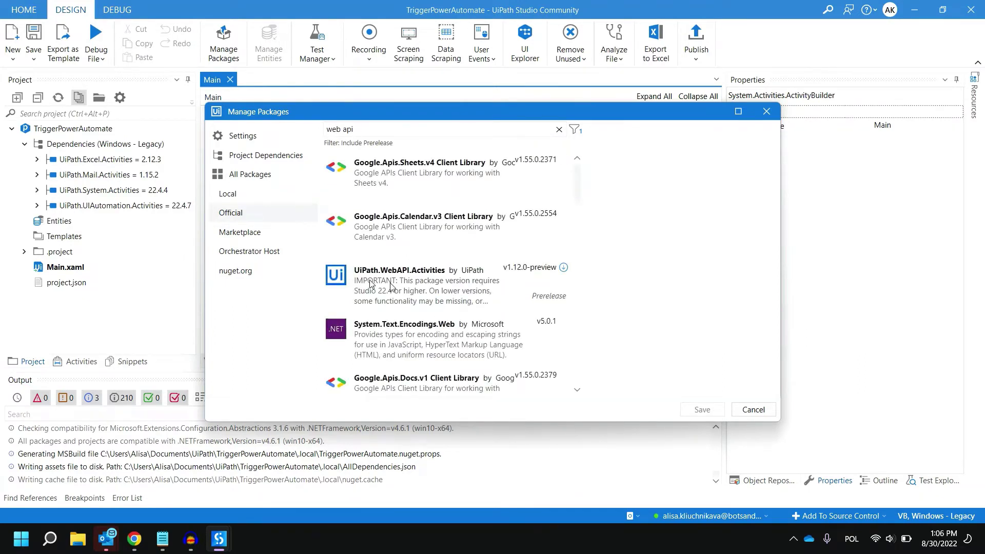
pyautogui.click(445, 279)
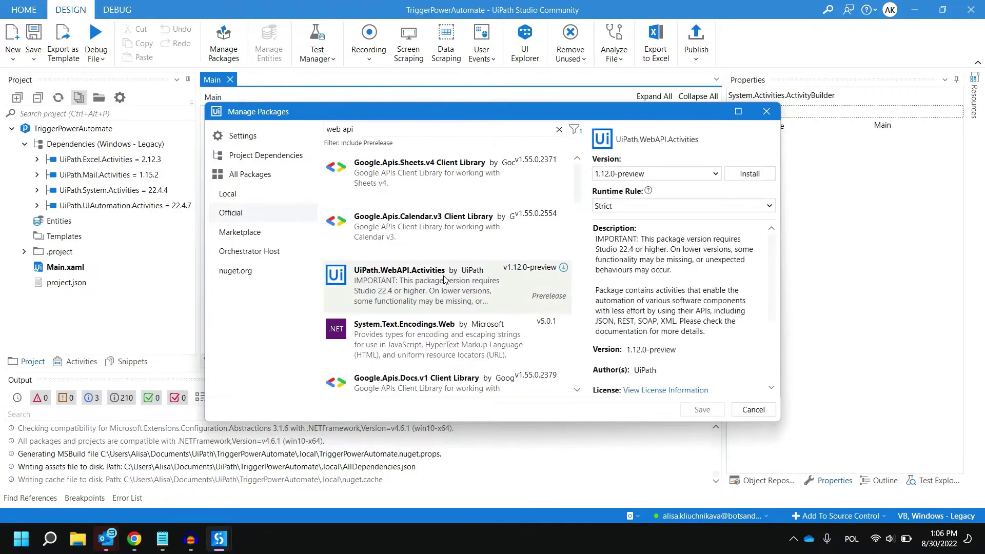
pyautogui.click(754, 171)
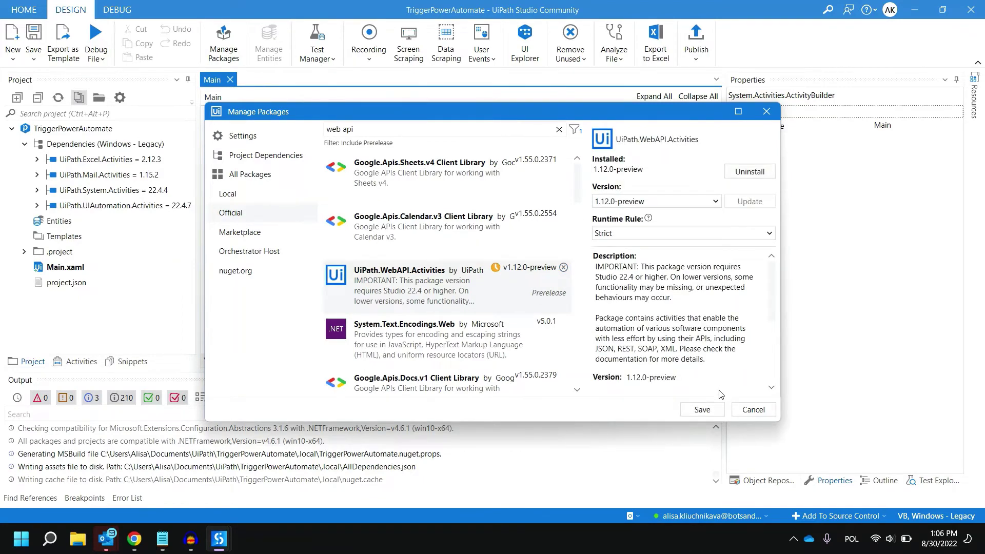
pyautogui.click(711, 409)
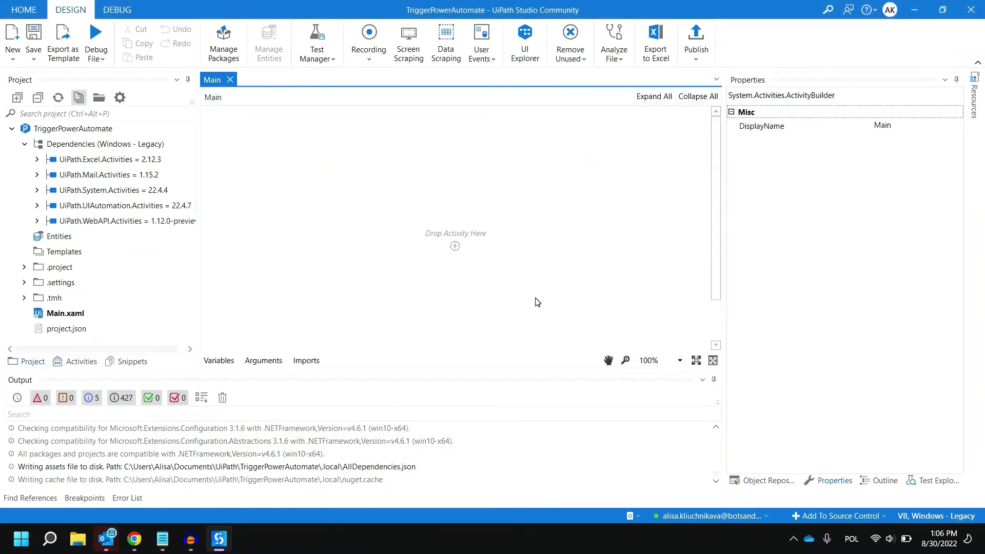
# Step: Place a Deserialize JSON activity, found by searching 'json', into the empty Main workflow
pyautogui.click(88, 365)
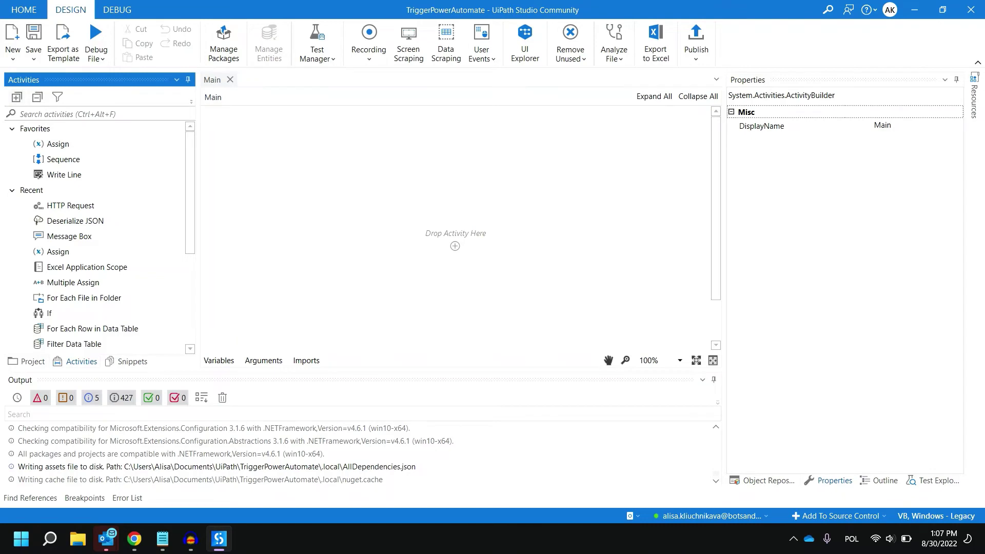
pyautogui.write('json')
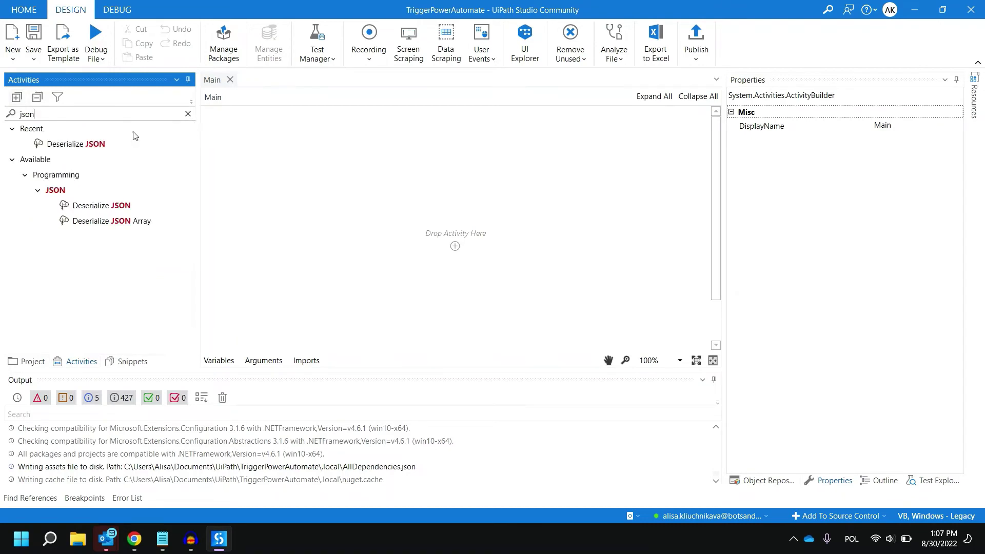
pyautogui.moveTo(91, 210); pyautogui.dragTo(450, 240)
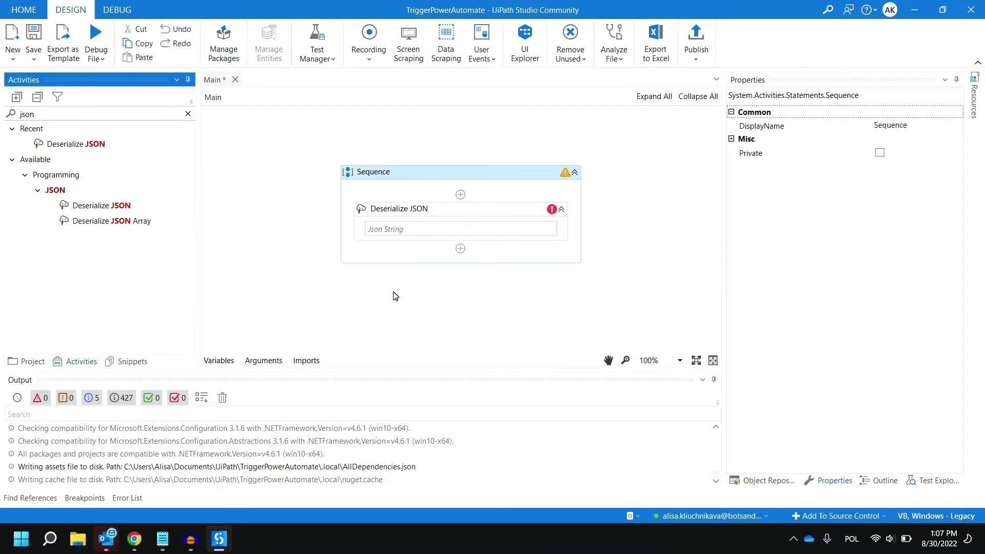
# Step: Copy the single-quoted JSON block from Notepad and paste it, in quotes, as the JSON string
pyautogui.click(165, 549)
pyautogui.click(40, 387)
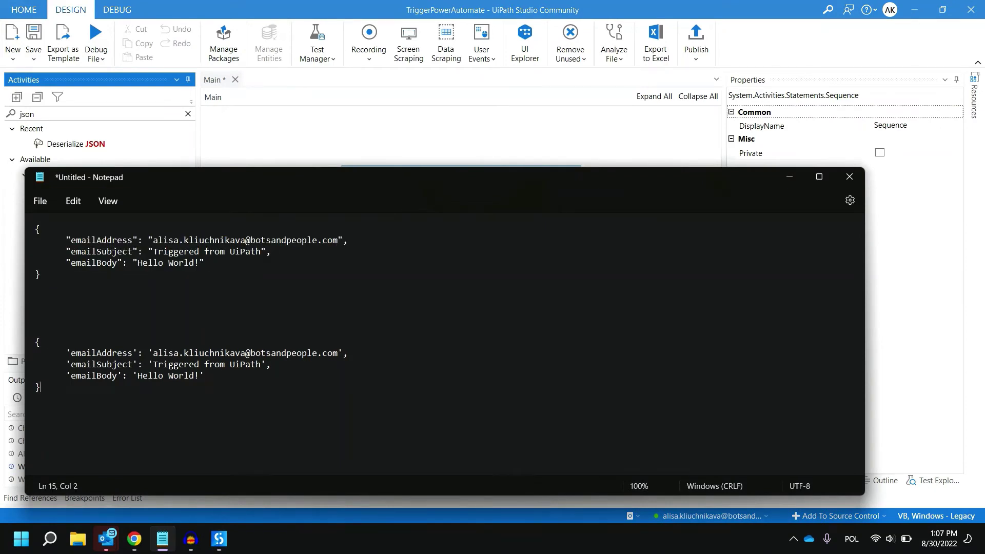
pyautogui.moveTo(40, 387); pyautogui.dragTo(35, 341)
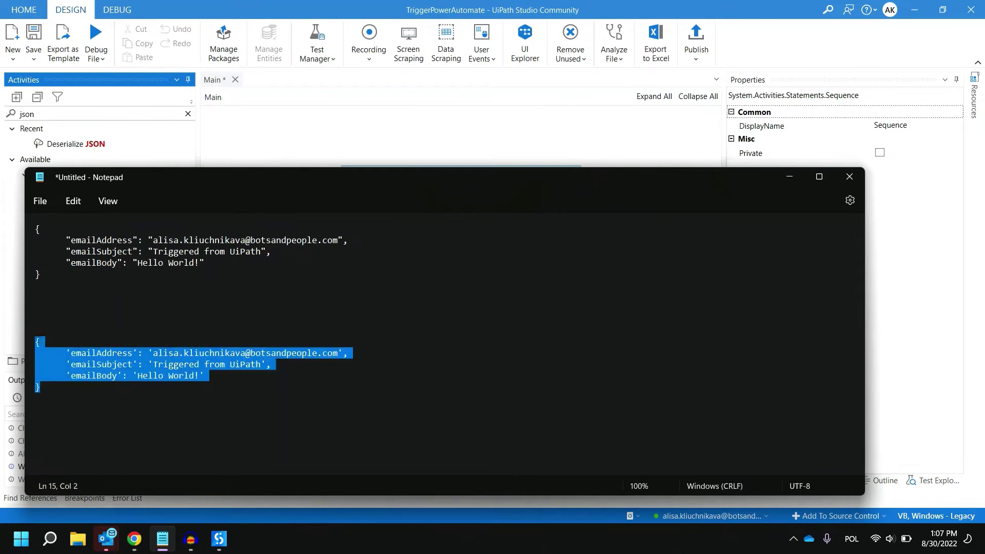
pyautogui.press('Right')
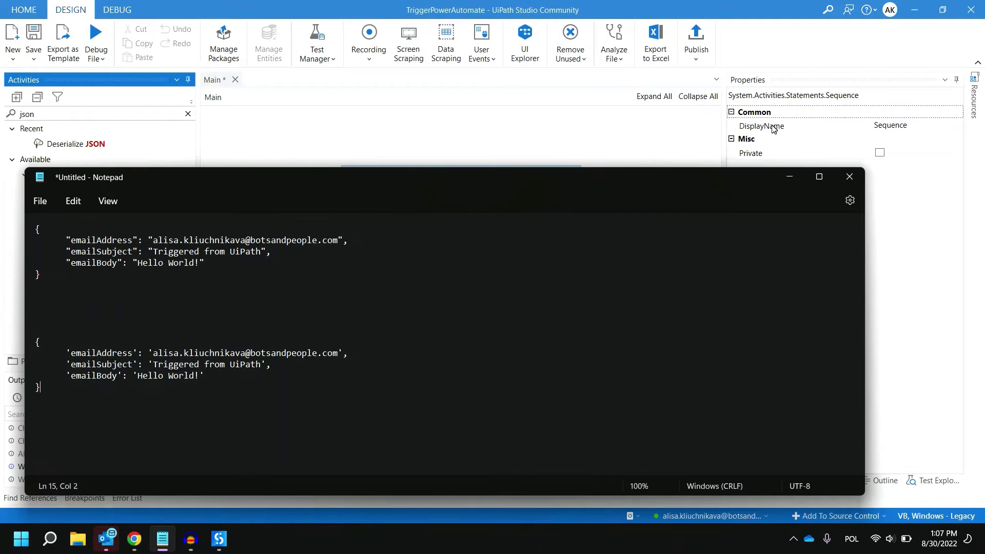
pyautogui.click(790, 176)
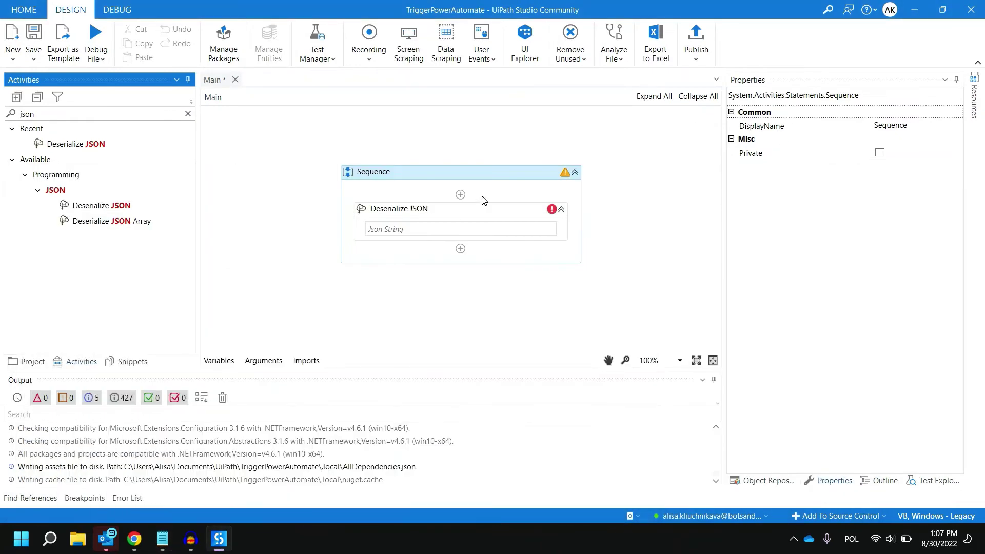
pyautogui.click(474, 213)
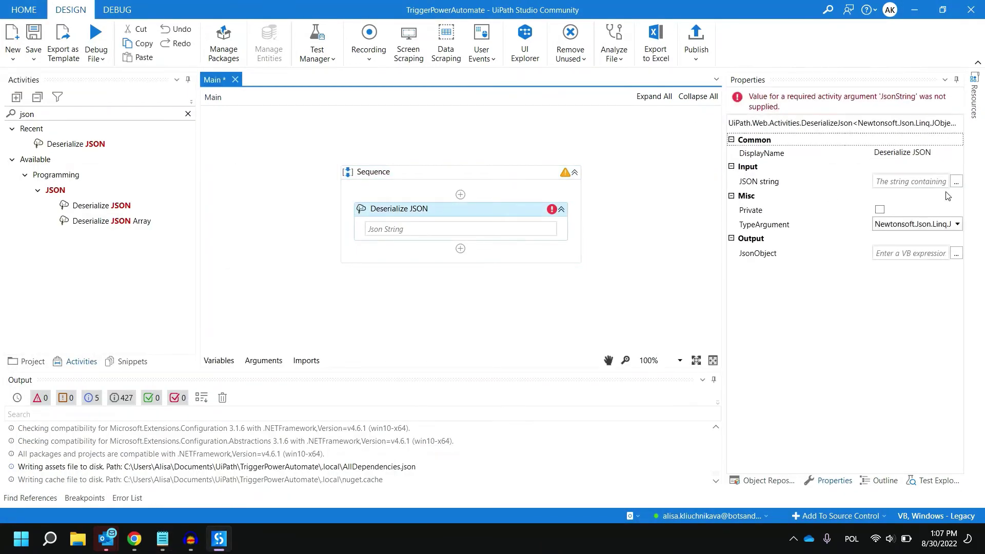
pyautogui.click(956, 182)
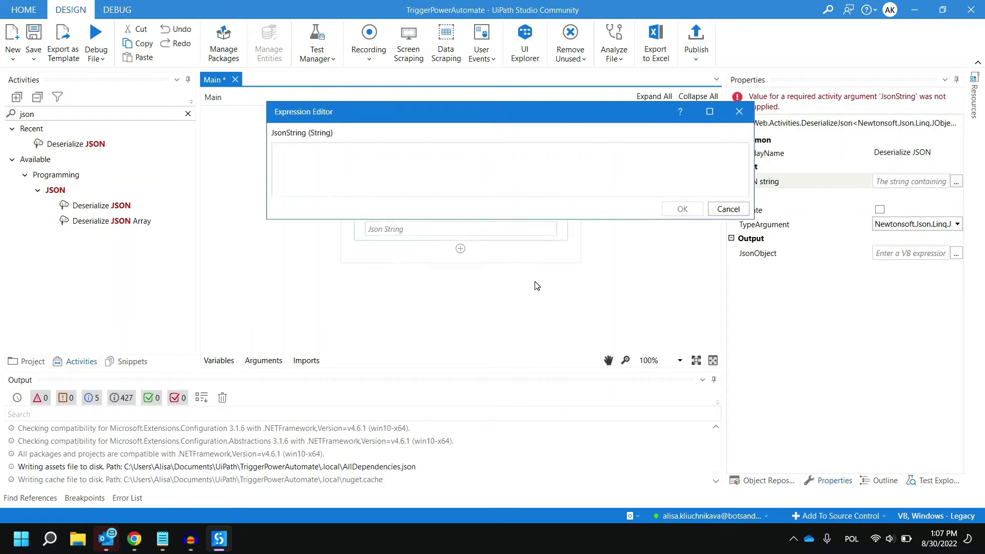
pyautogui.write('"')
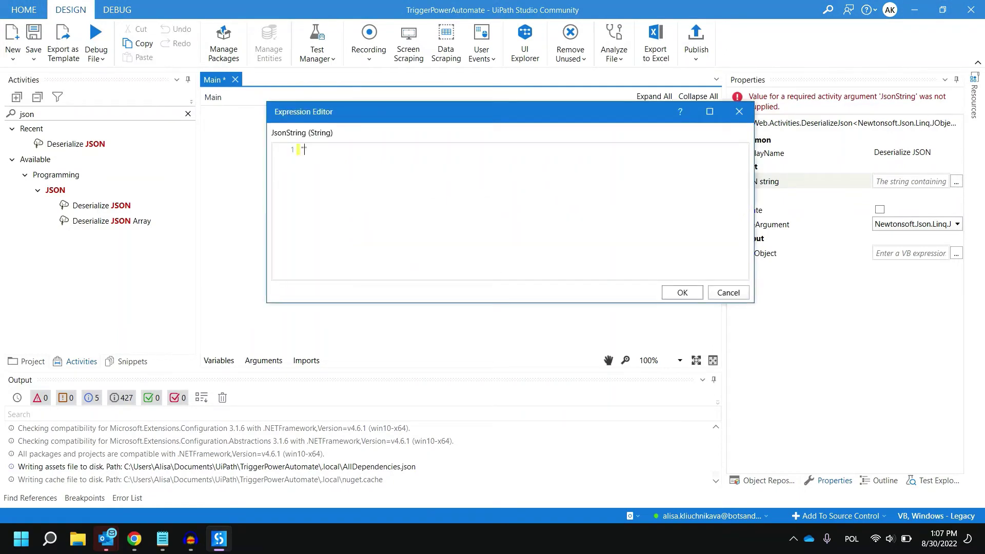
pyautogui.hotkey('ctrl', 'v')
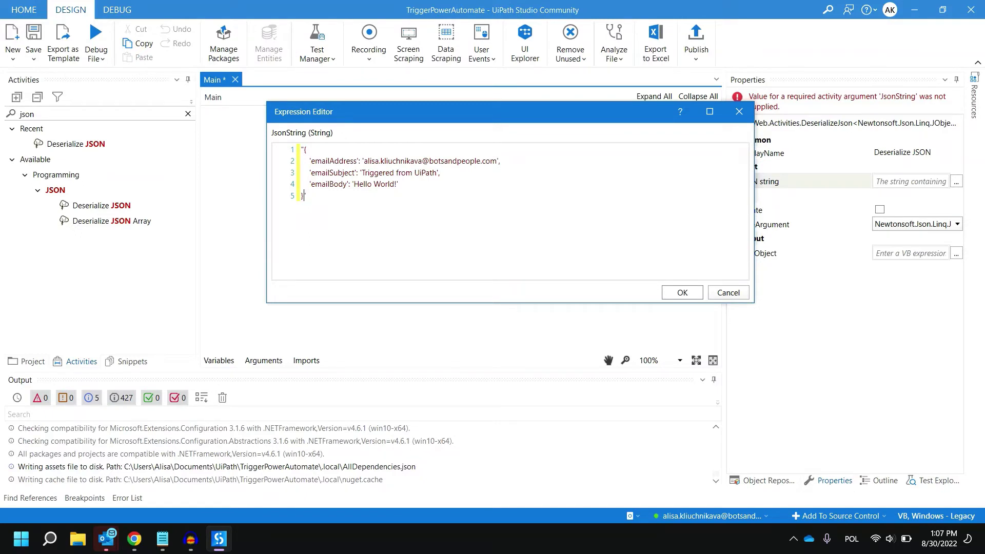
pyautogui.click(682, 294)
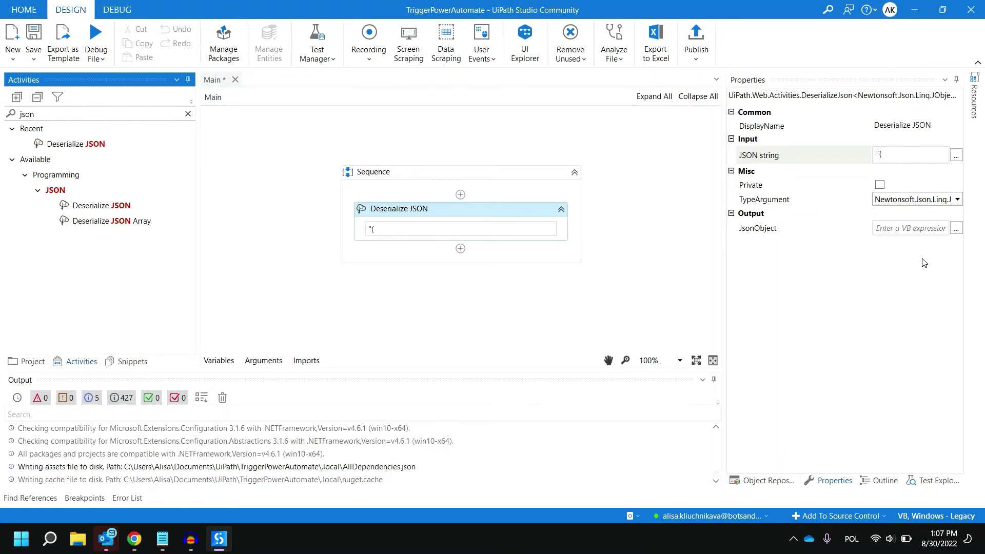
# Step: Create the variable newJsonProperties with Ctrl+K on the JsonObject output, then check the Variables list
pyautogui.click(894, 229)
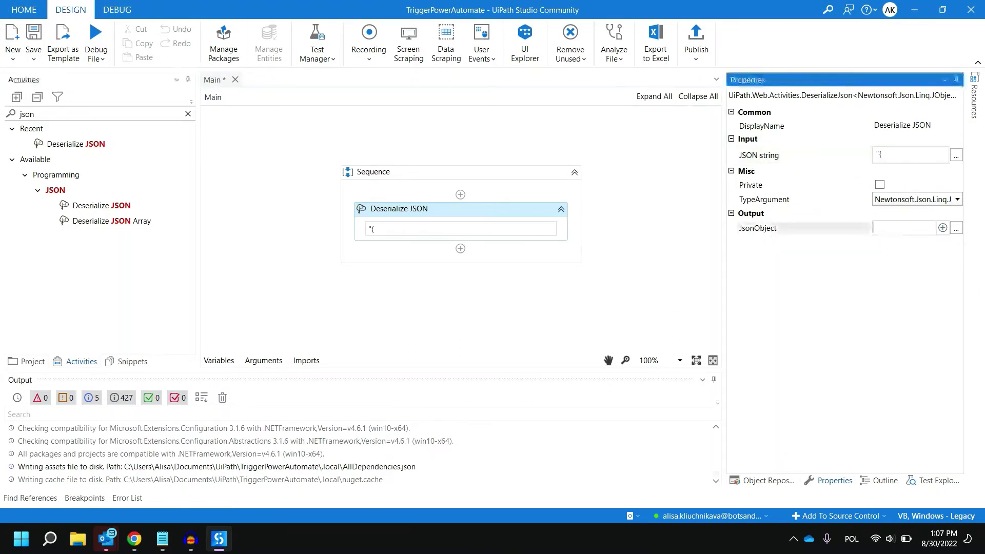
pyautogui.click(856, 329)
pyautogui.hotkey('ctrl', 'k')
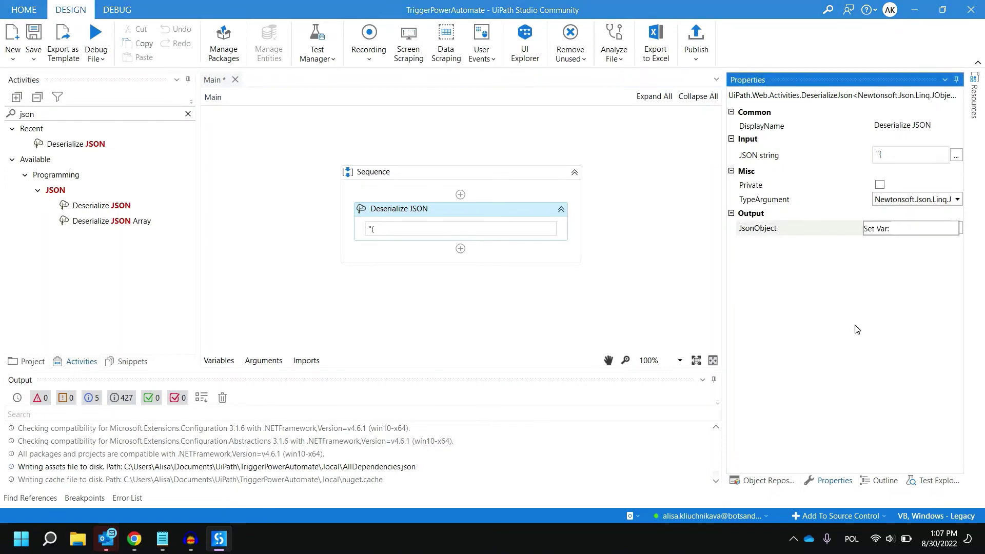
pyautogui.write('newJsonP')
pyautogui.write('rop')
pyautogui.write('erty')
pyautogui.press('Return')
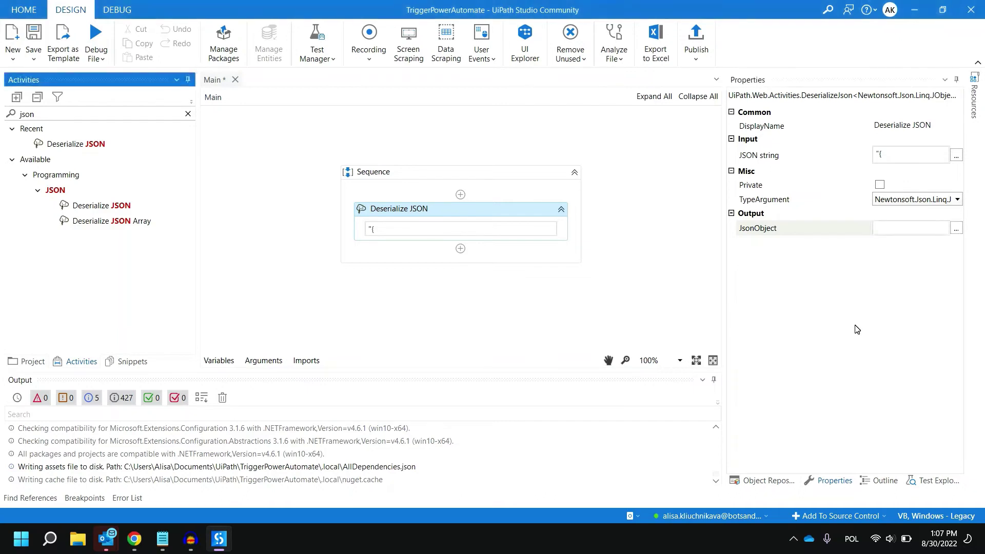
pyautogui.click(218, 361)
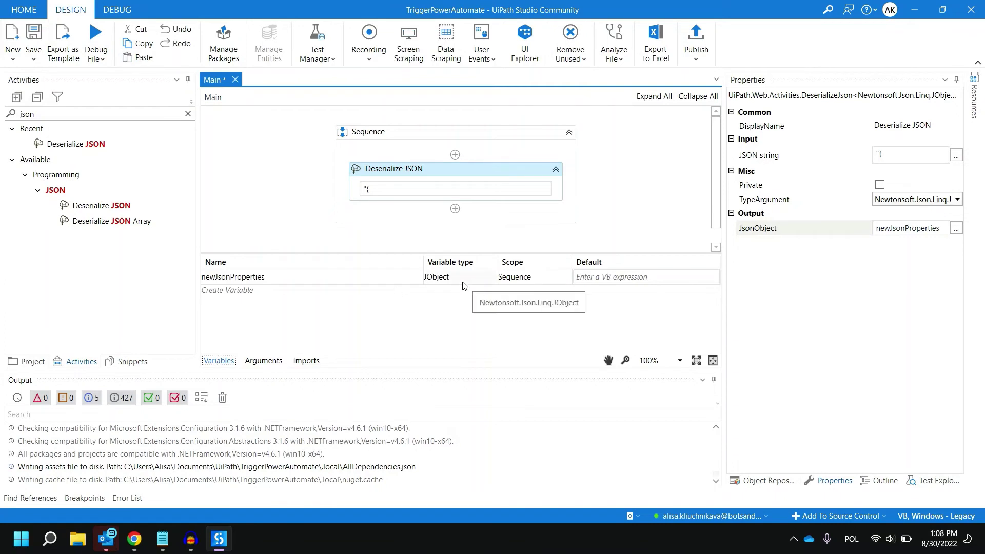
# Step: Drag an HTTP Request activity, found by searching 'http', below Deserialize JSON
pyautogui.click(188, 114)
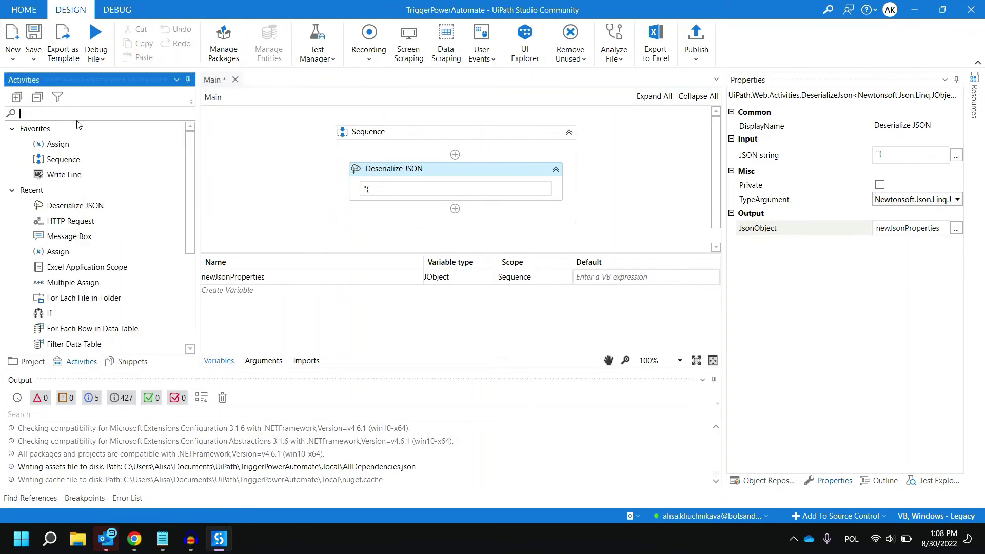
pyautogui.write('http')
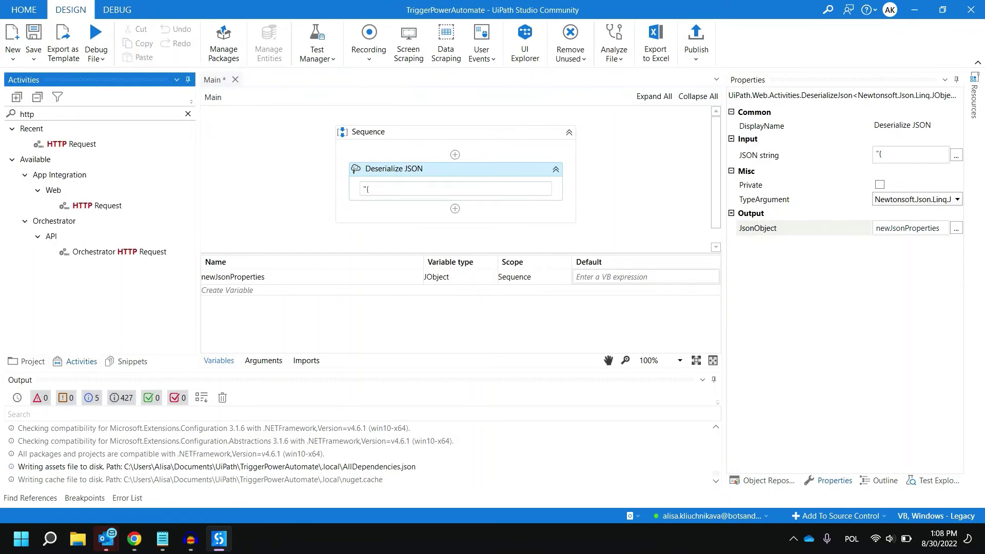
pyautogui.click(212, 364)
pyautogui.click(73, 150)
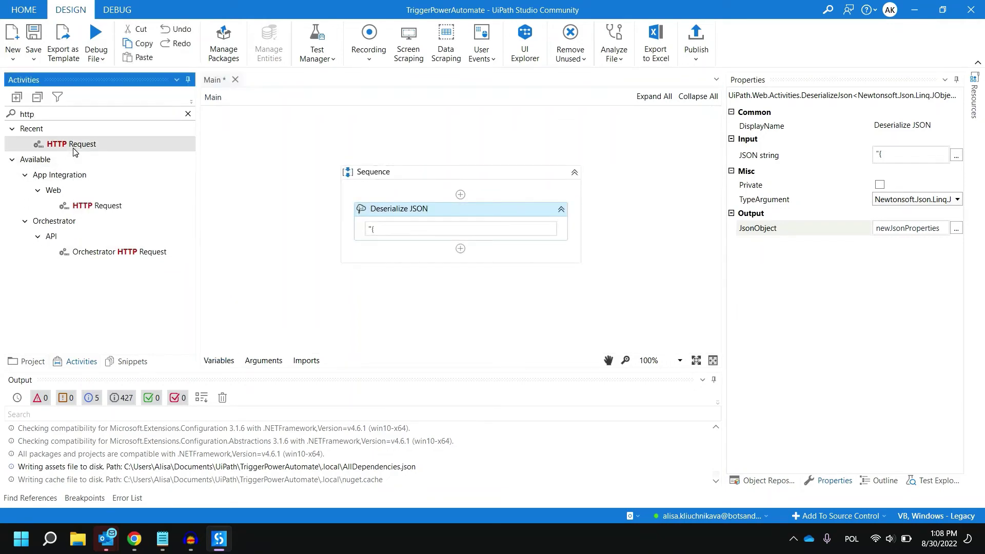
pyautogui.moveTo(73, 150)
pyautogui.mouseDown()
pyautogui.moveTo(398, 233)
pyautogui.moveTo(204, 198)
pyautogui.moveTo(115, 148)
pyautogui.moveTo(393, 252)
pyautogui.mouseUp()
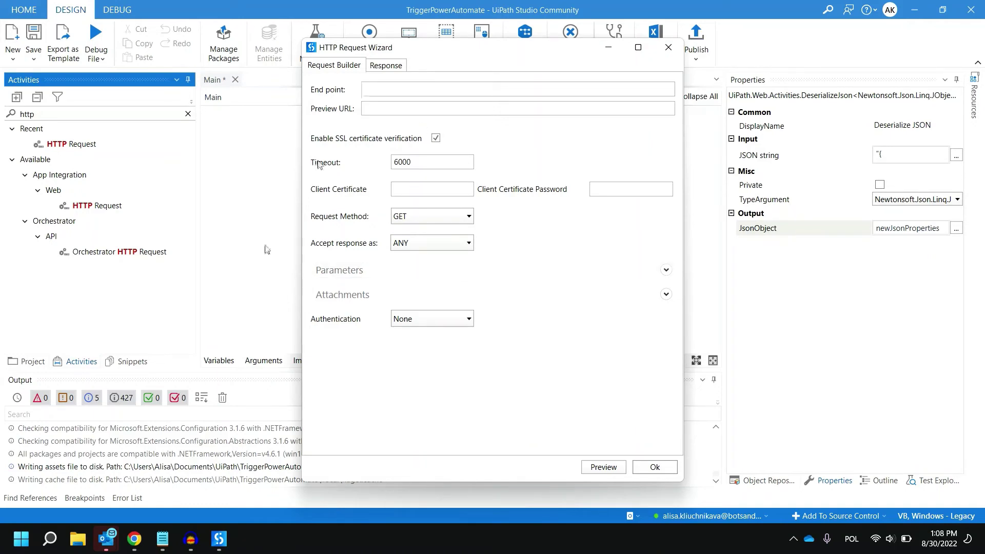
# Step: Copy the Power Automate flow's HTTP POST URL and paste it as the End point
pyautogui.click(135, 538)
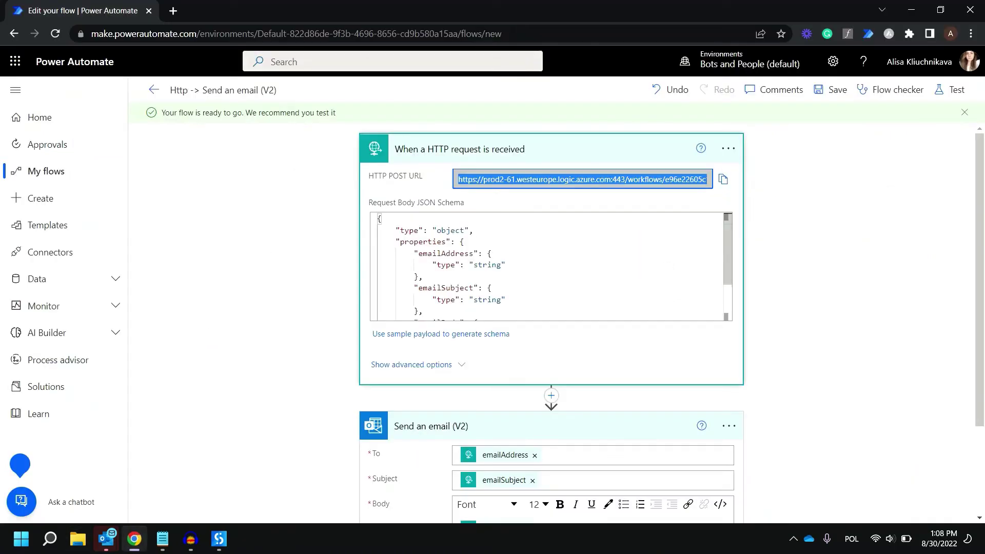
pyautogui.click(723, 179)
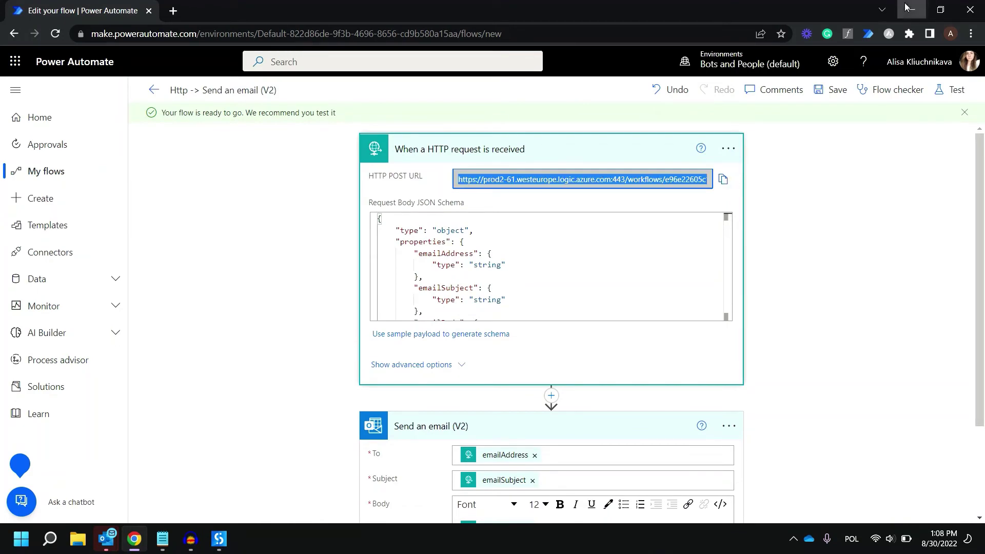
pyautogui.hotkey('alt', 'Tab')
pyautogui.hotkey('ctrl', 'v')
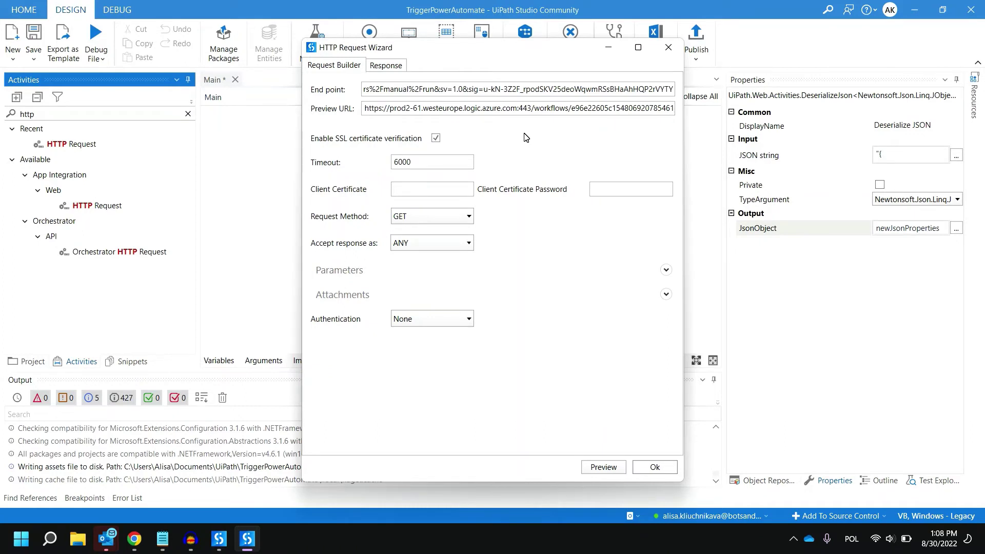
# Step: Choose POST as the Request Method and close the HTTP Request Wizard with Ok
pyautogui.click(405, 218)
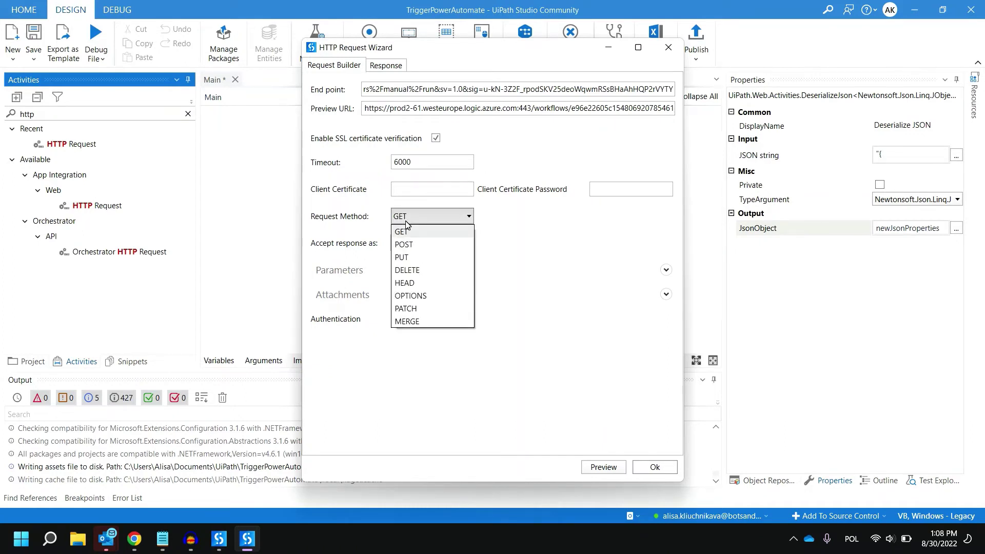
pyautogui.click(416, 246)
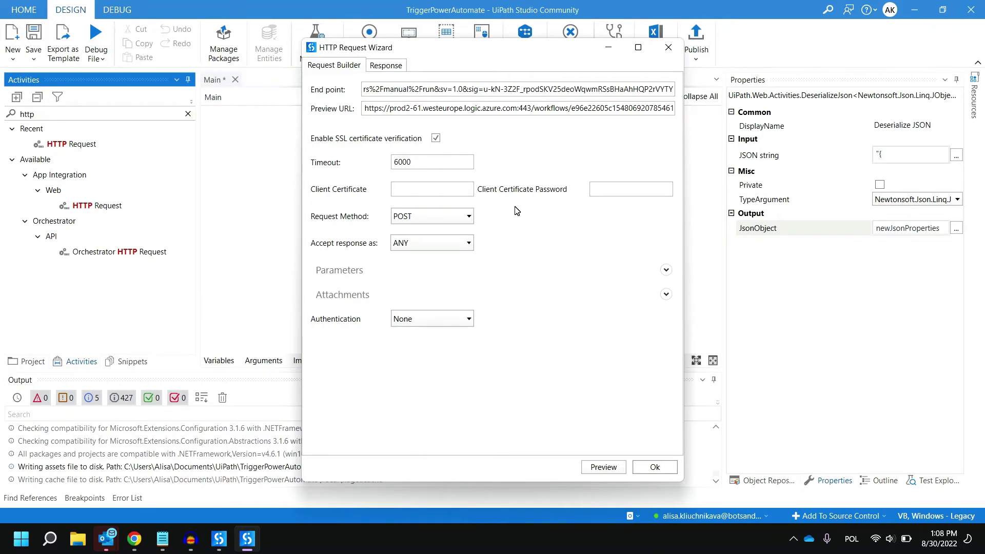
pyautogui.click(666, 472)
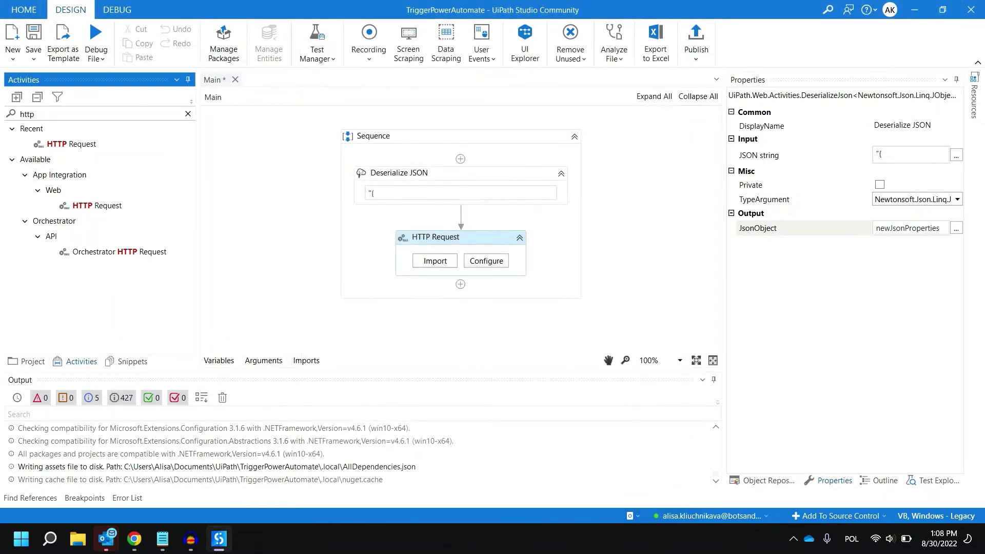
# Step: Change the HTTP Request's Body Format from application/xml to application/json
pyautogui.scroll(-5, 854, 348)
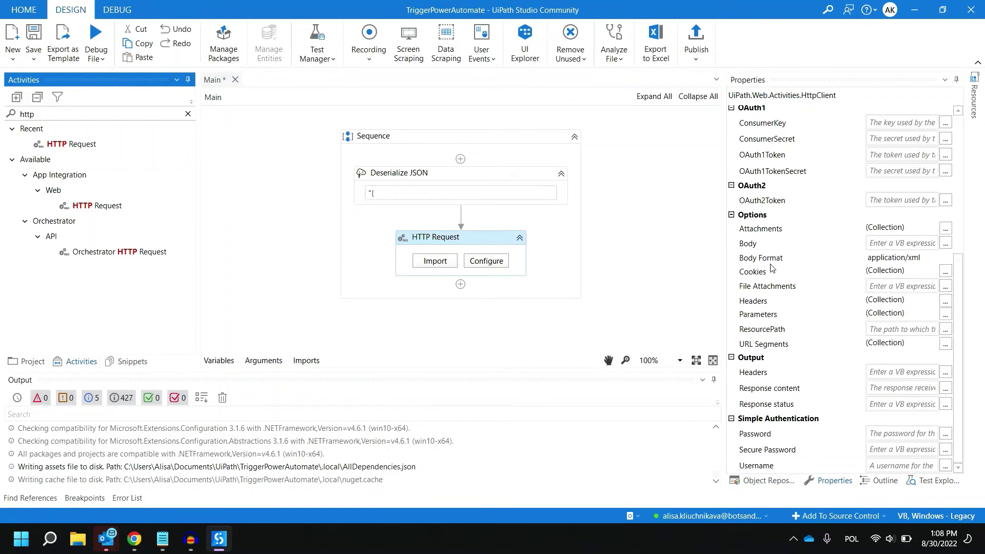
pyautogui.click(892, 258)
pyautogui.click(920, 258)
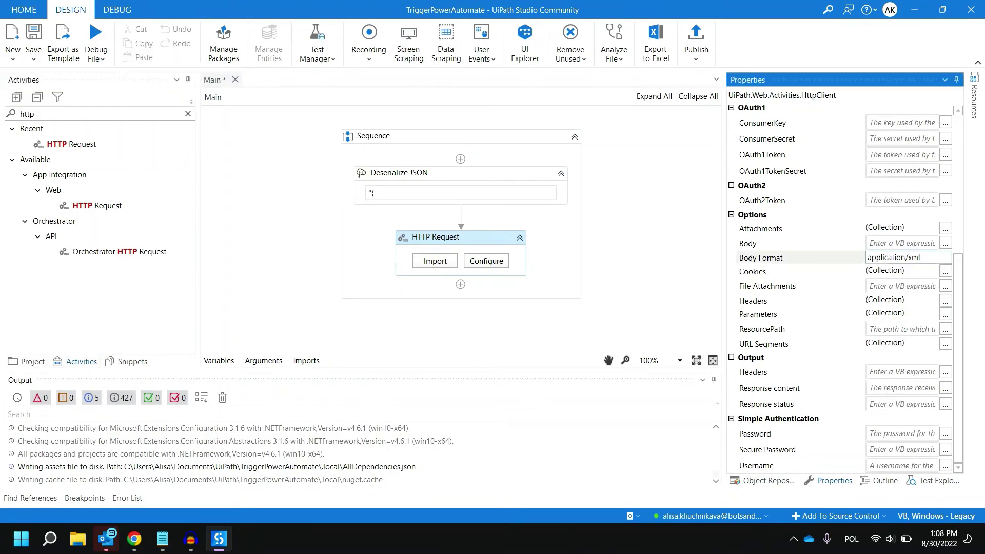
pyautogui.press('BackSpace')
pyautogui.press('BackSpace')
pyautogui.press('BackSpace')
pyautogui.write('json')
# Step: Set the request Body to newJsonProperties.tostring in the expression editor
pyautogui.click(945, 244)
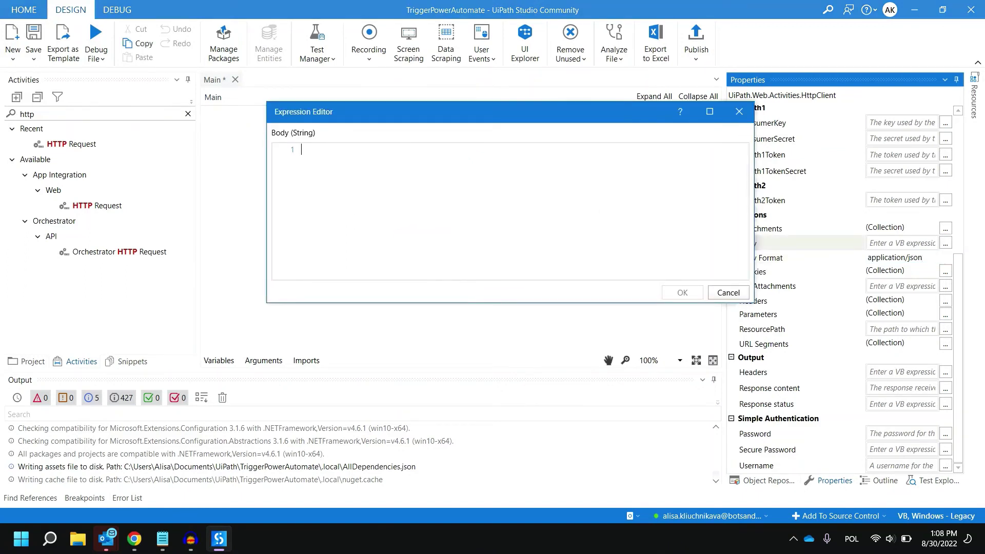
pyautogui.write('newJsonProperties')
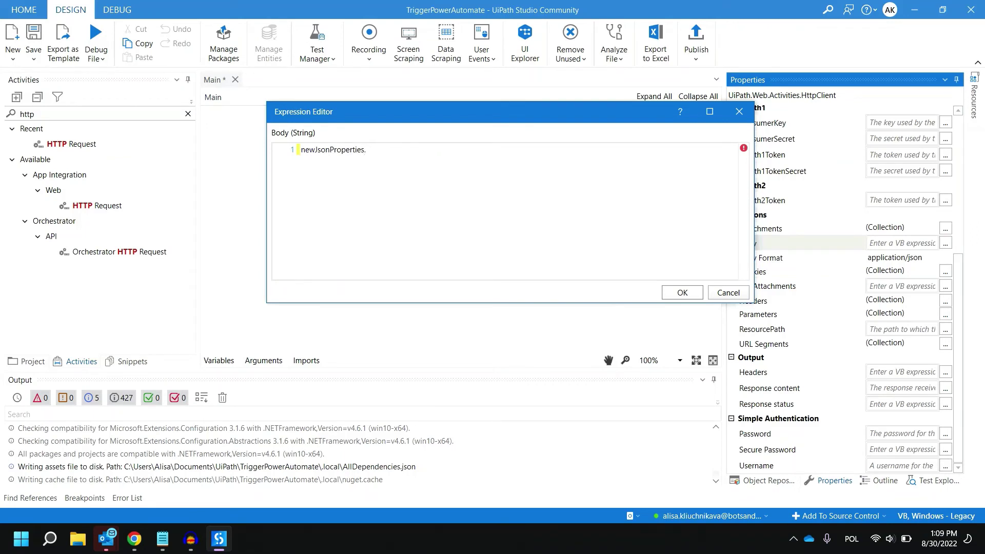
pyautogui.write('.tostring')
pyautogui.click(673, 295)
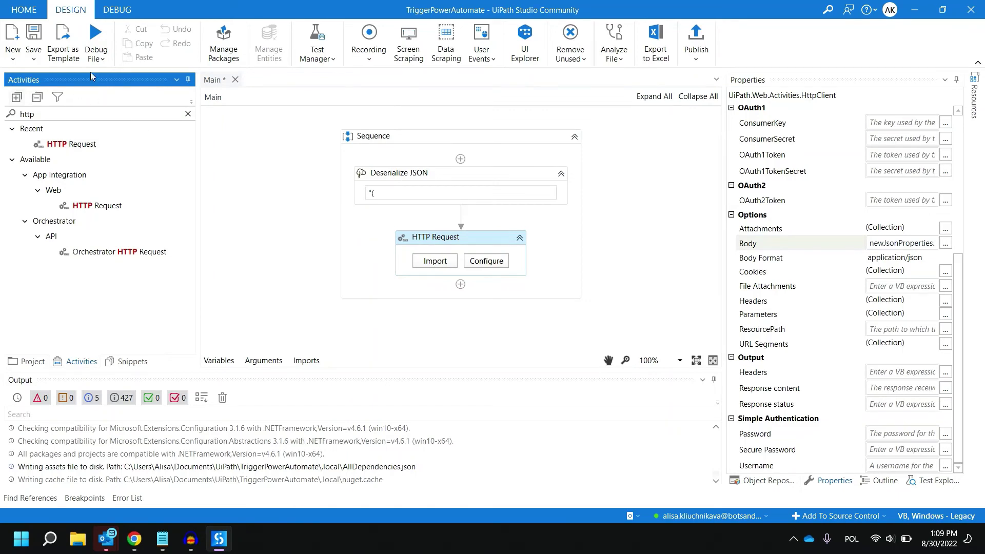
# Step: Run the TriggerPowerAutomate workflow until it finishes at 00:00:03, then return to the Power Automate flow
pyautogui.click(95, 56)
pyautogui.click(107, 106)
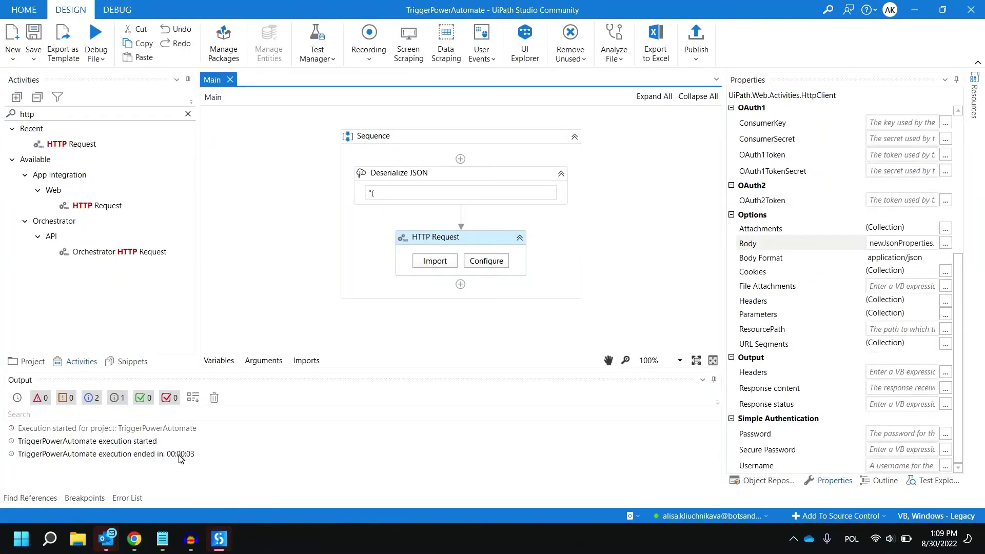
pyautogui.click(139, 544)
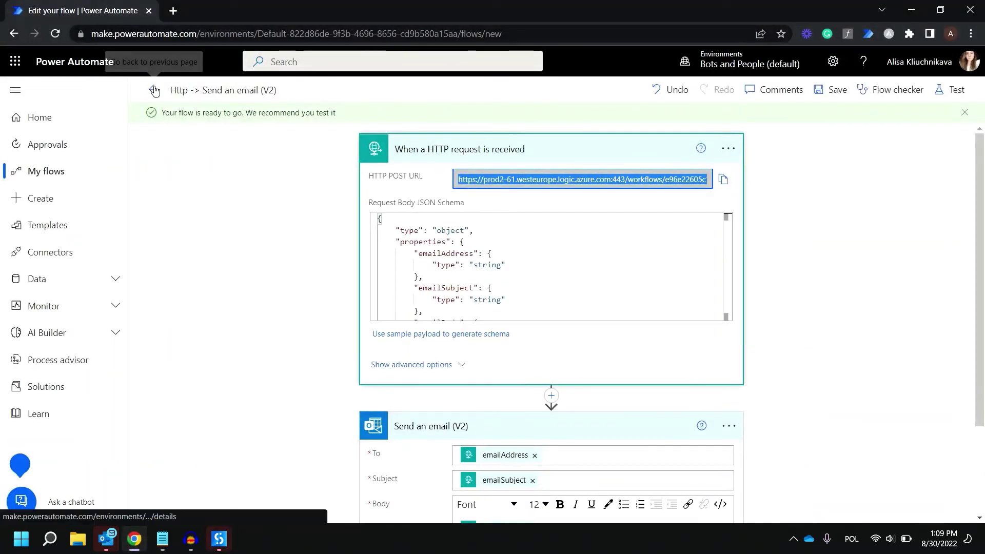
# Step: Go back to the flow's details page and open the latest run from the run history
pyautogui.click(154, 90)
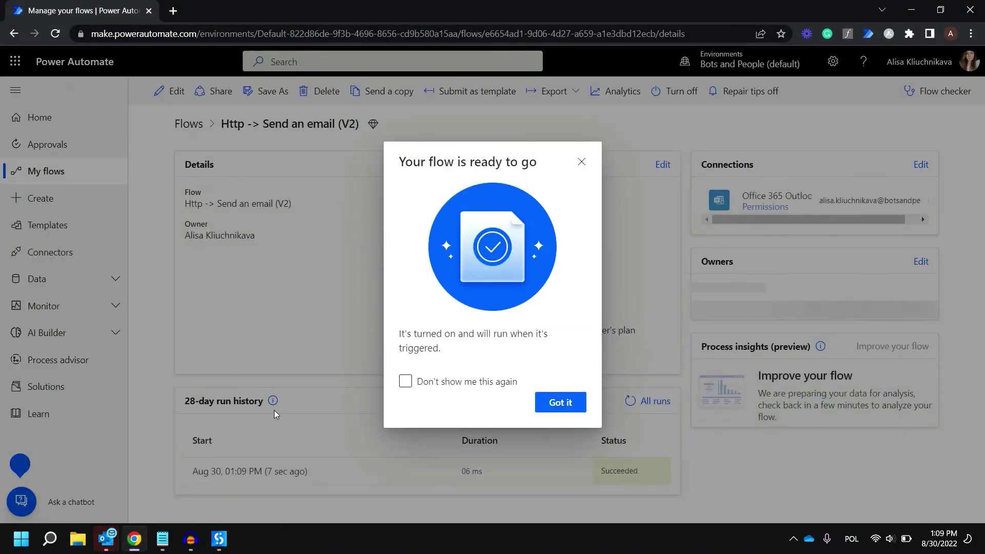
pyautogui.click(582, 161)
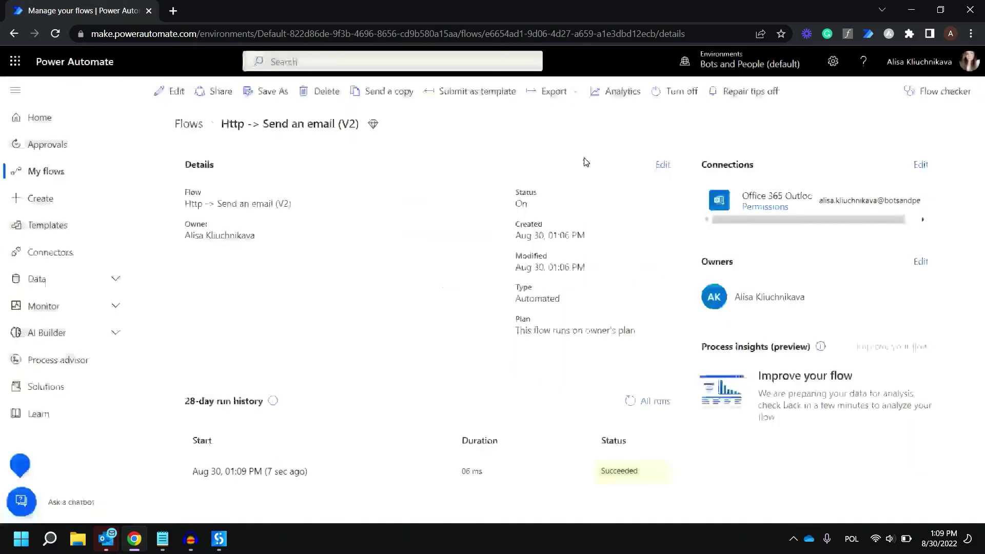
pyautogui.click(274, 471)
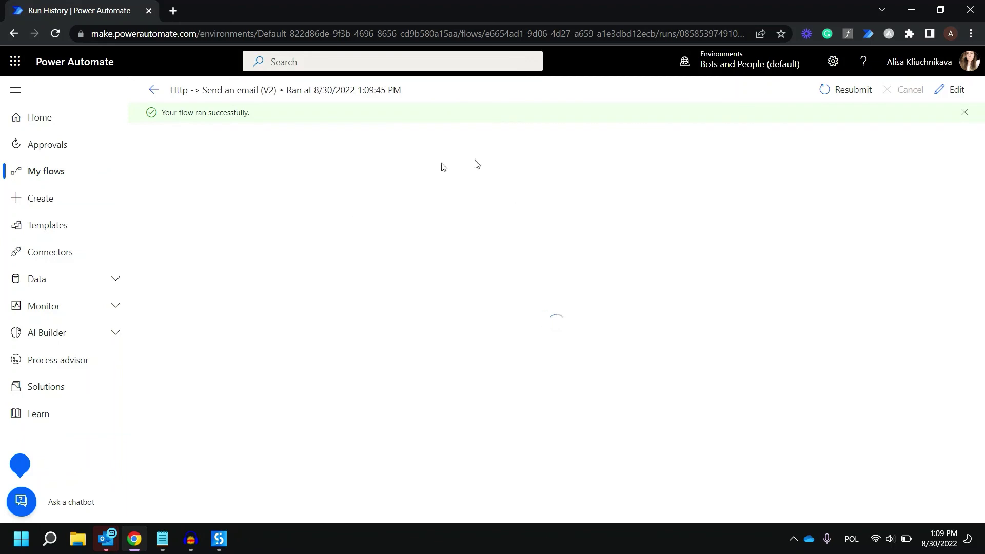
# Step: Check the trigger and Send an email details, confirming the 'Triggered from UiPath' email with body 'Hello World!' arrived in Outlook
pyautogui.click(437, 157)
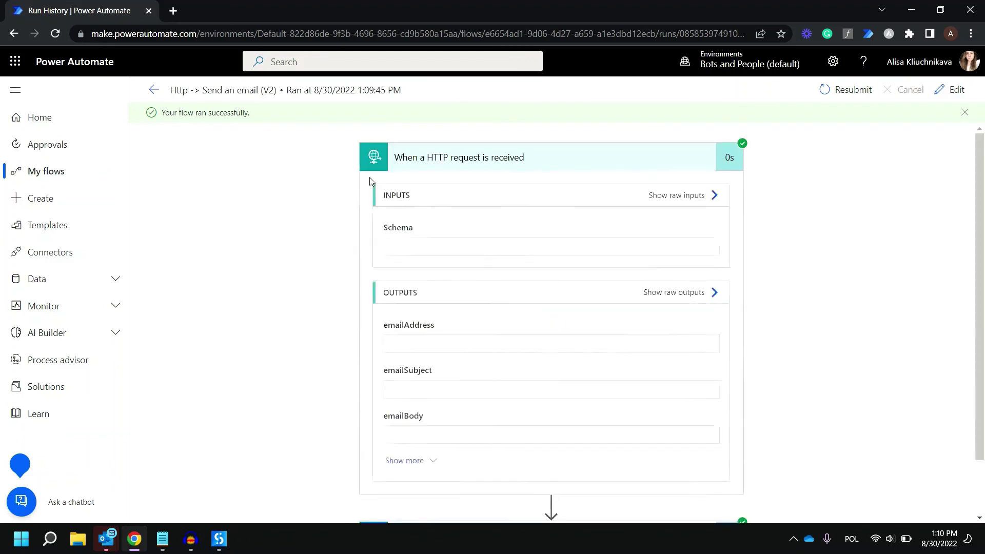
pyautogui.scroll(-3, 444, 303)
pyautogui.scroll(-2, 444, 398)
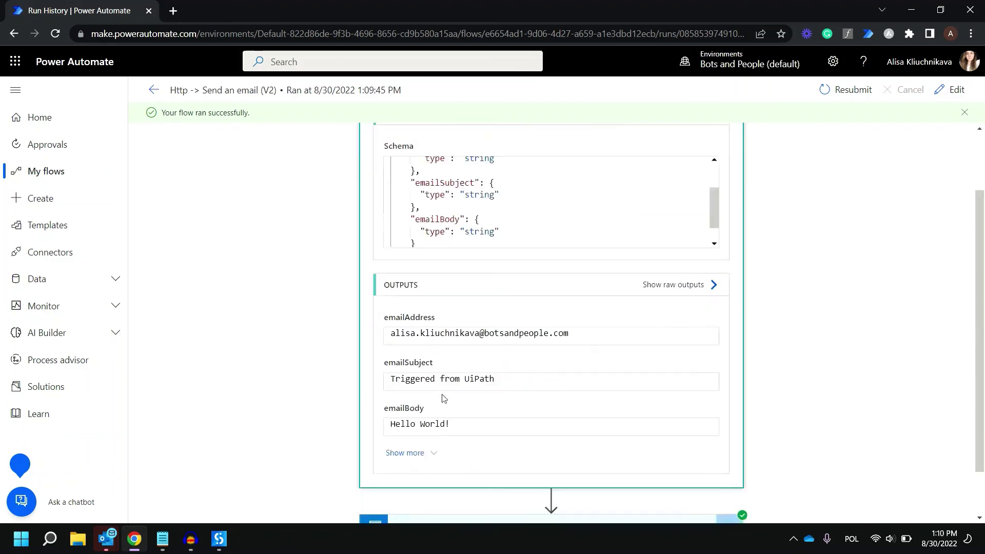
pyautogui.scroll(-1, 444, 398)
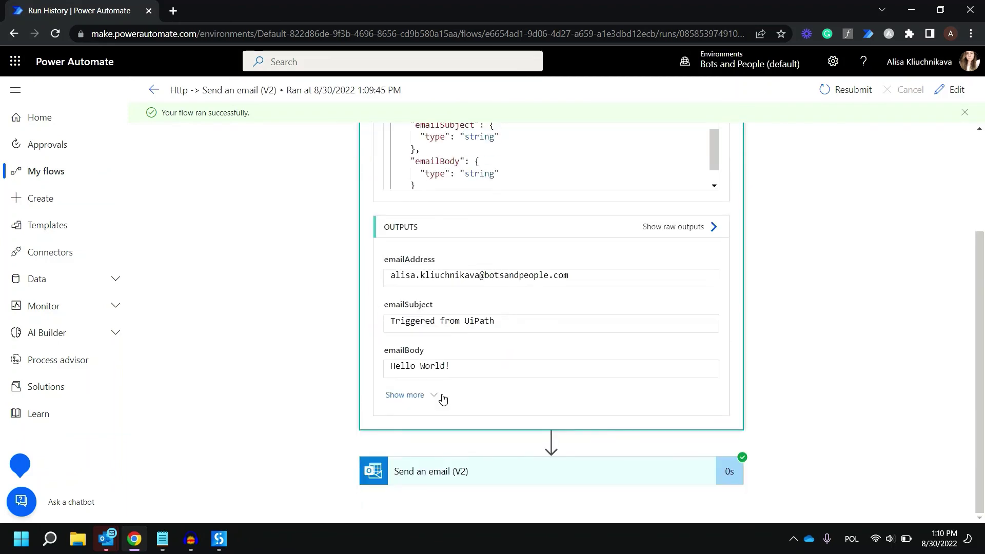
pyautogui.click(497, 472)
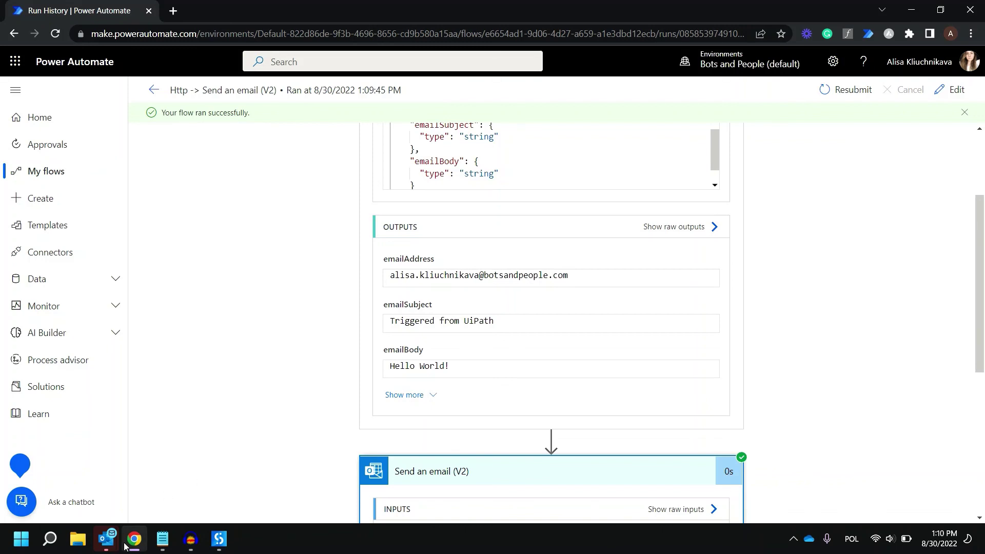
pyautogui.click(107, 538)
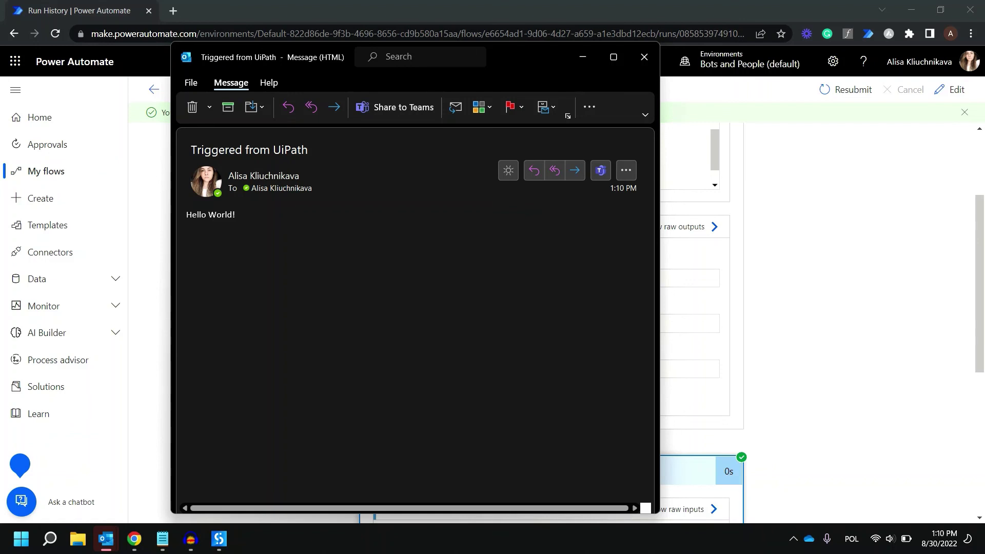
pyautogui.click(816, 300)
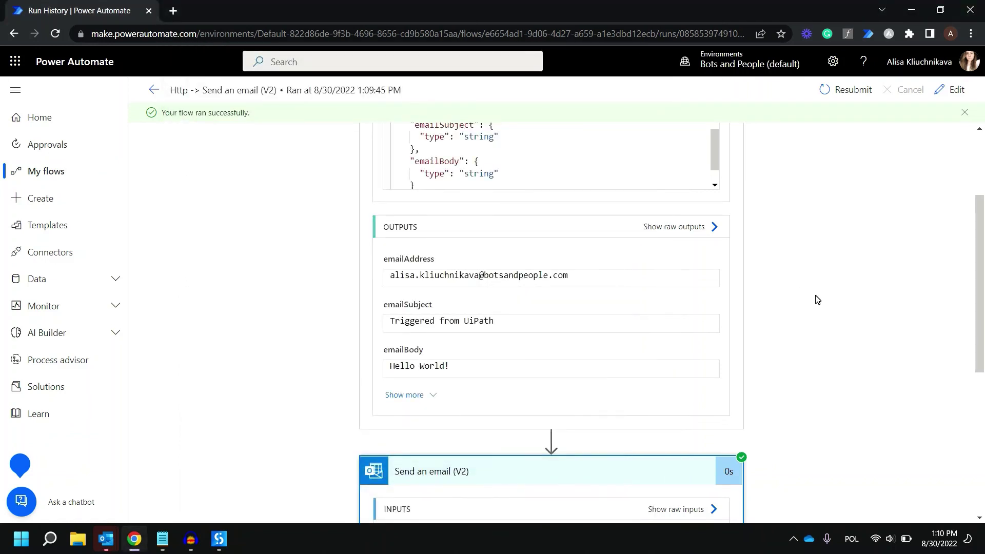